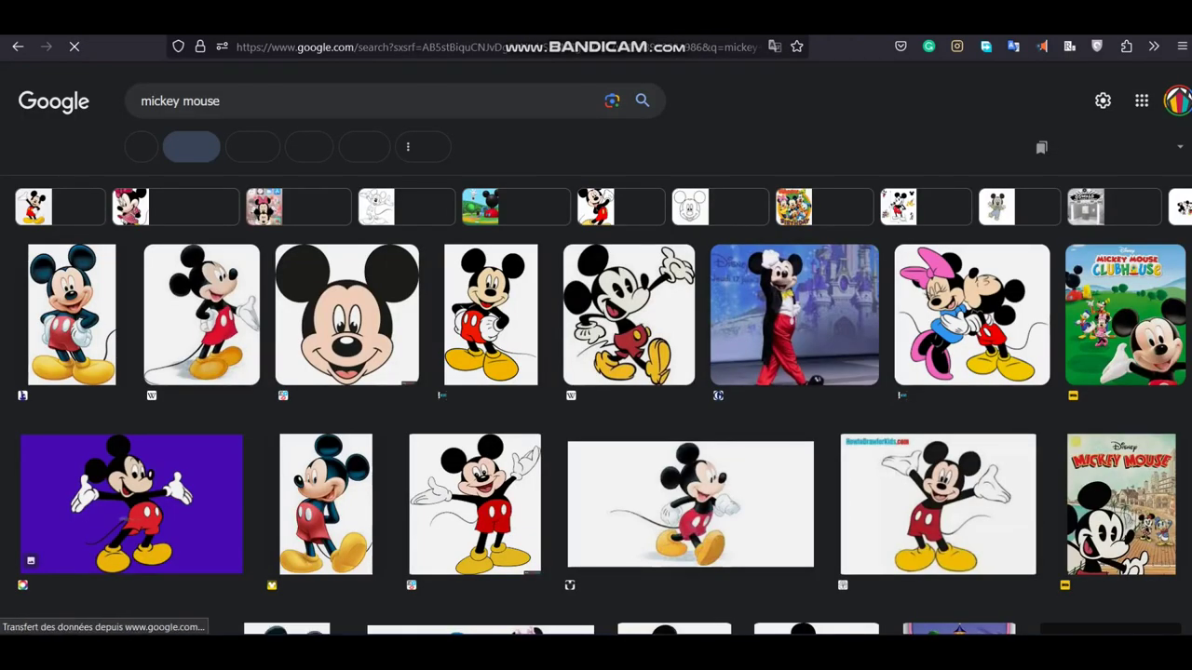
Save the E! Online standing Mickey picture into Downloads > sawsen 12-9 > dammak
left_click(490, 314)
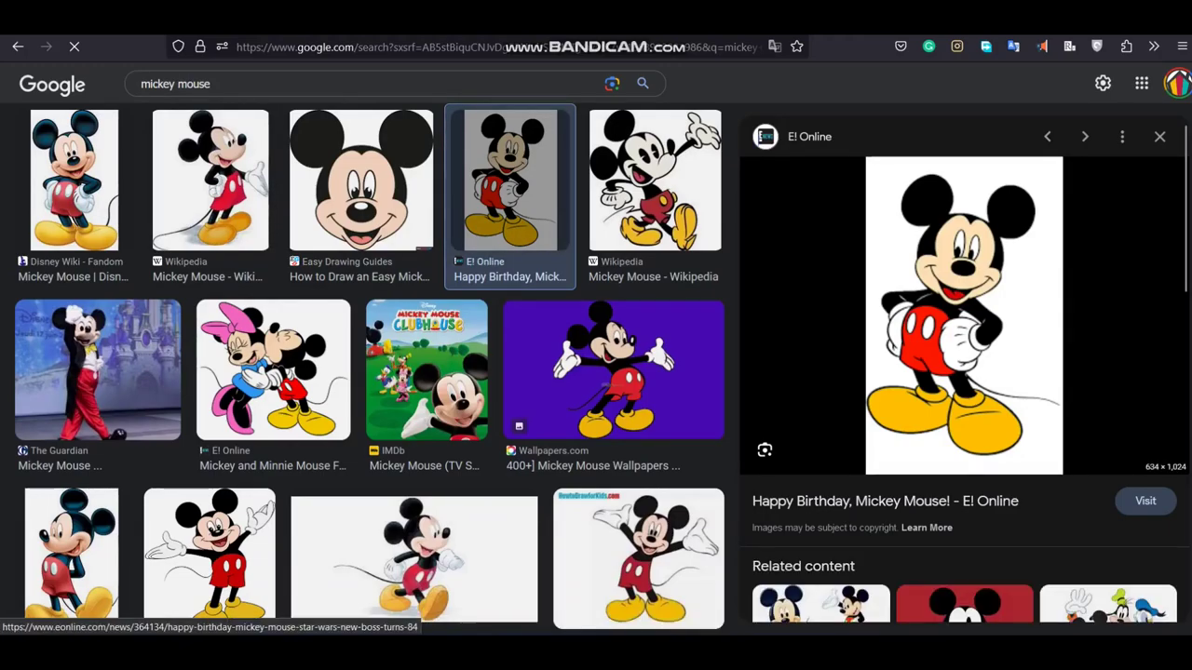
right_click(906, 225)
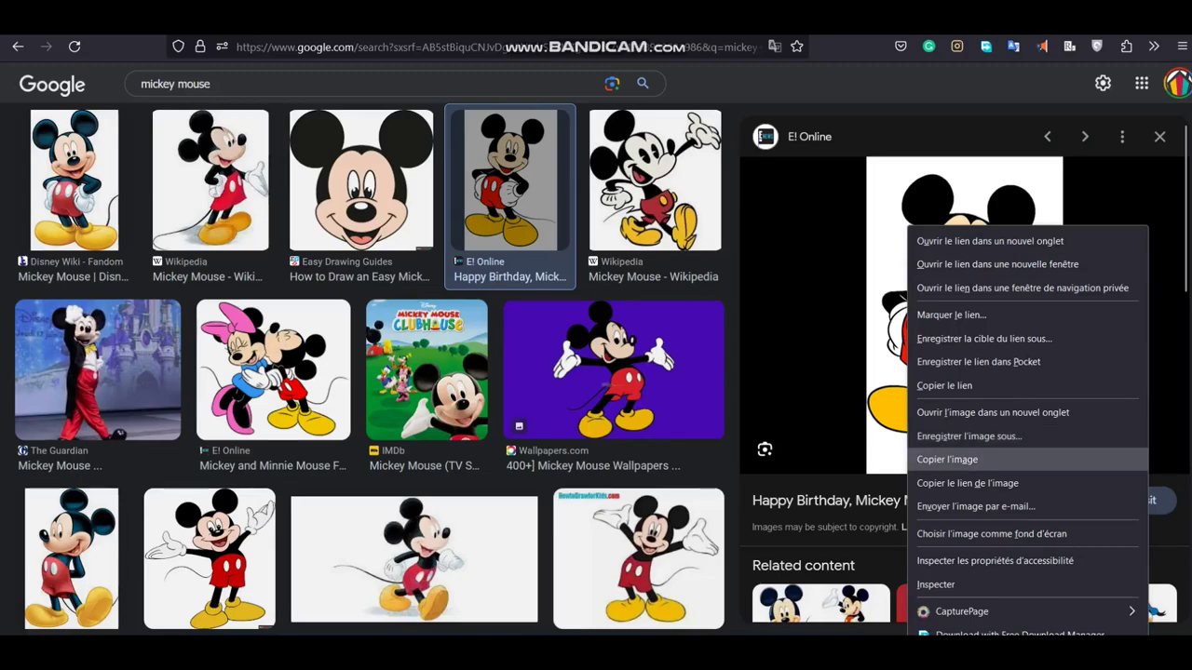
left_click(969, 436)
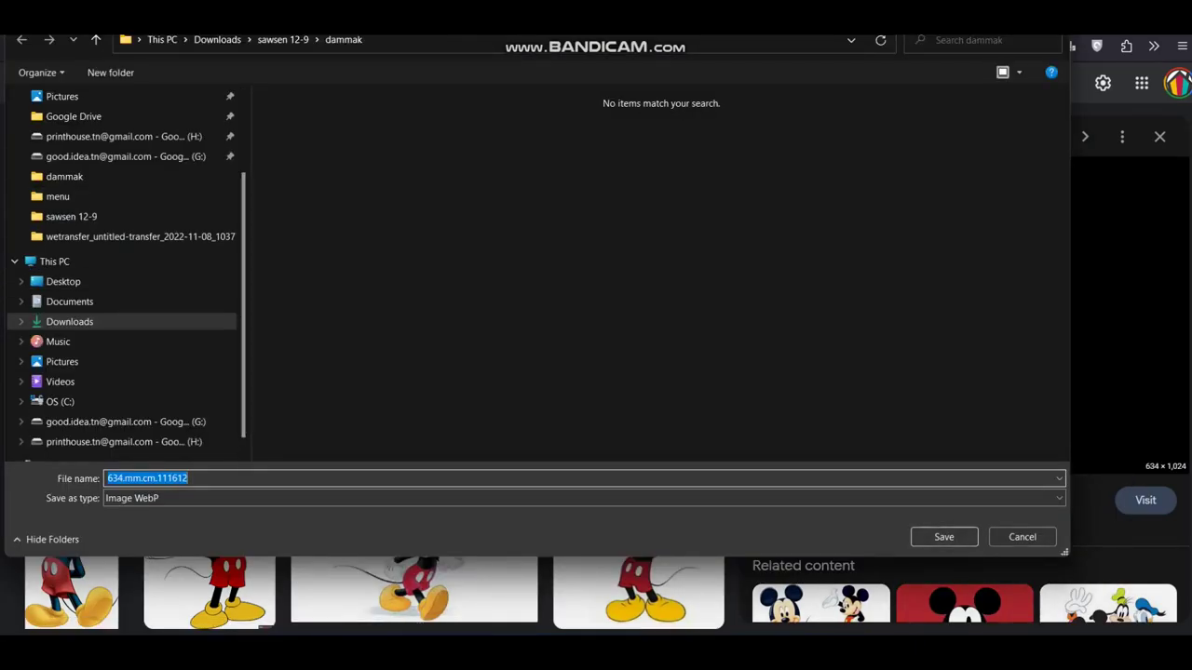
left_click(943, 536)
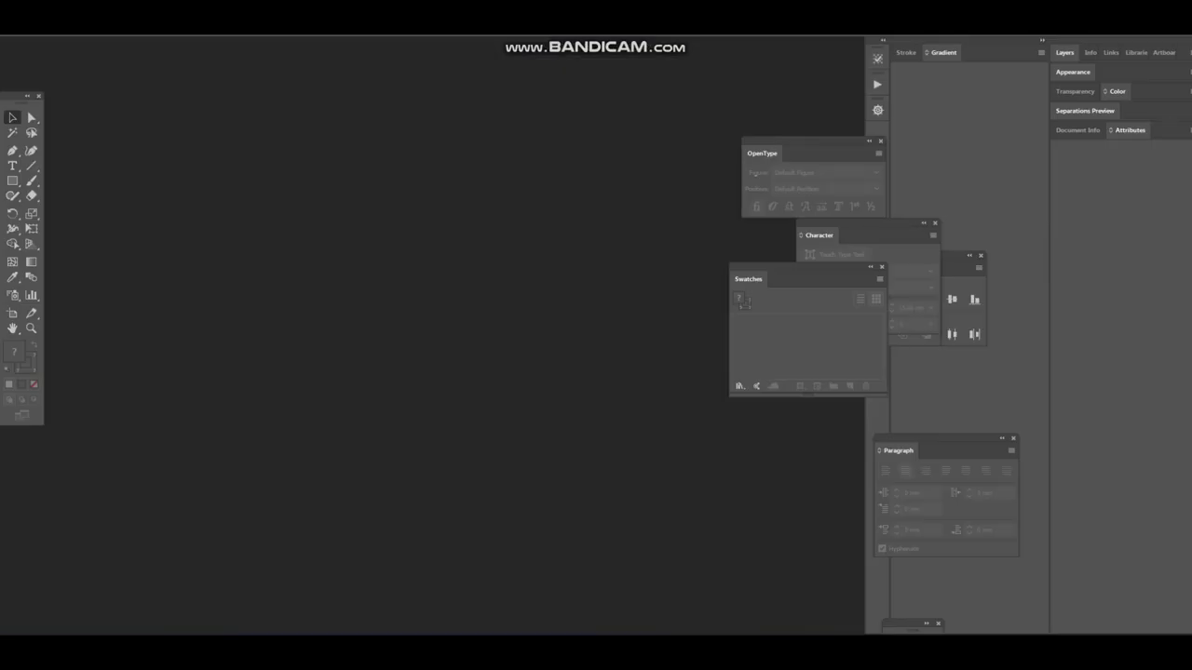
Create a new blank A4 document in Illustrator
key("alt+f")
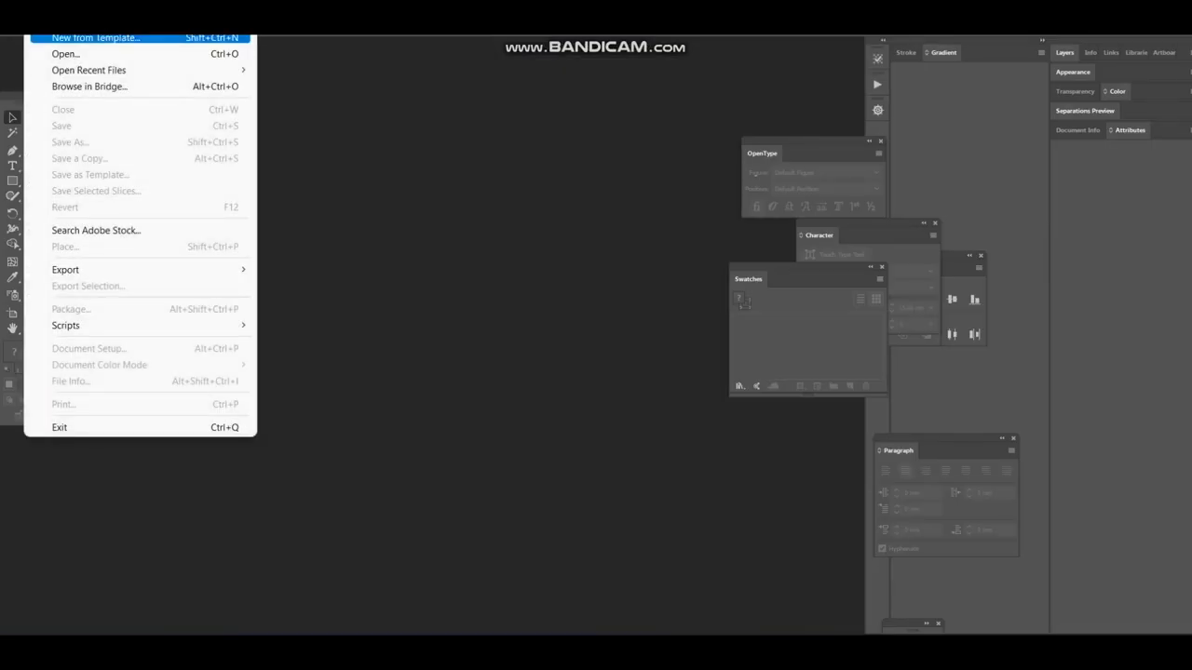
key("Escape")
key("ctrl+n")
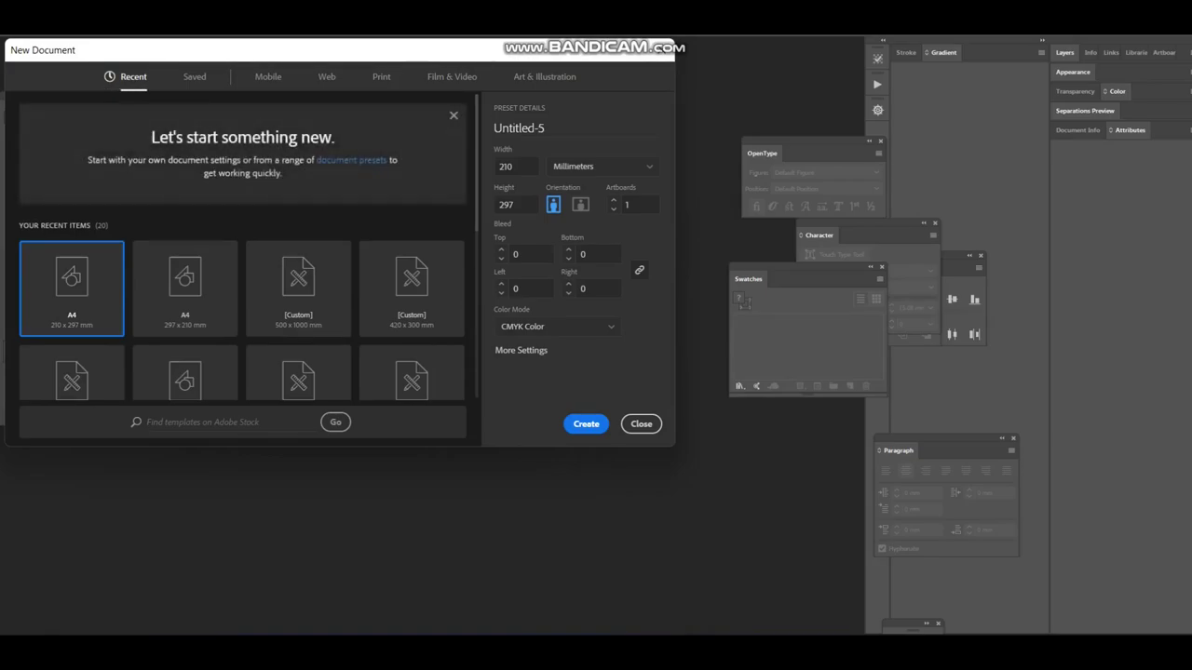
key("Return")
Try placing the recent Mickey .webp file and dismiss the unsupported-format error
key("alt+f")
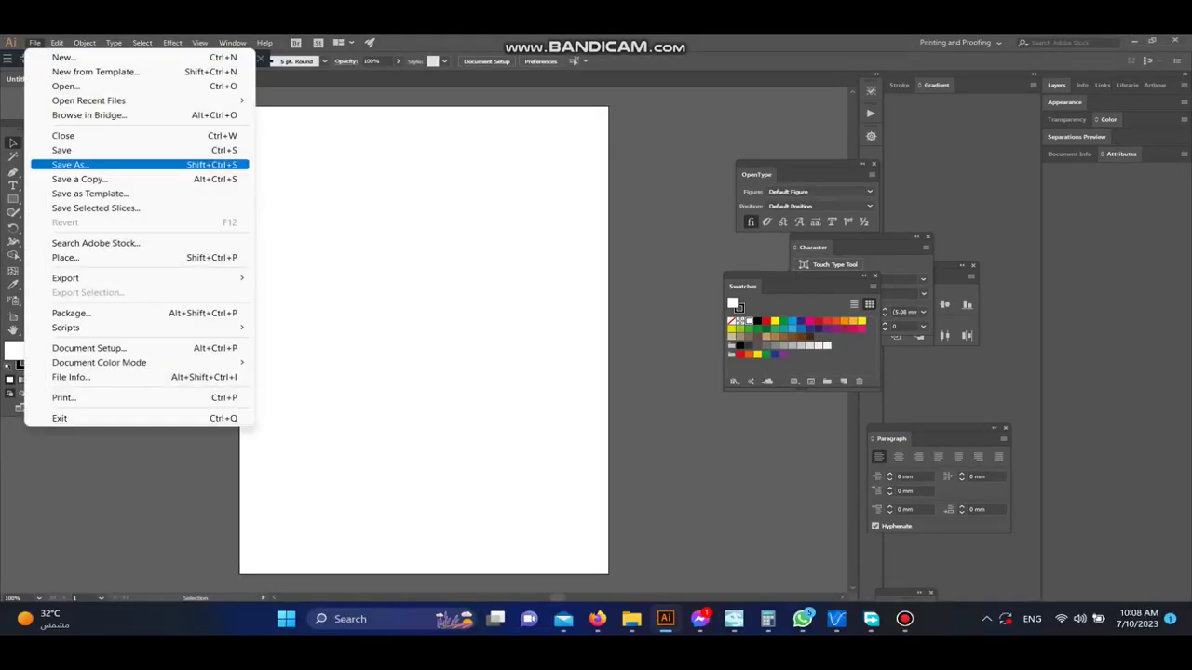
key("Return")
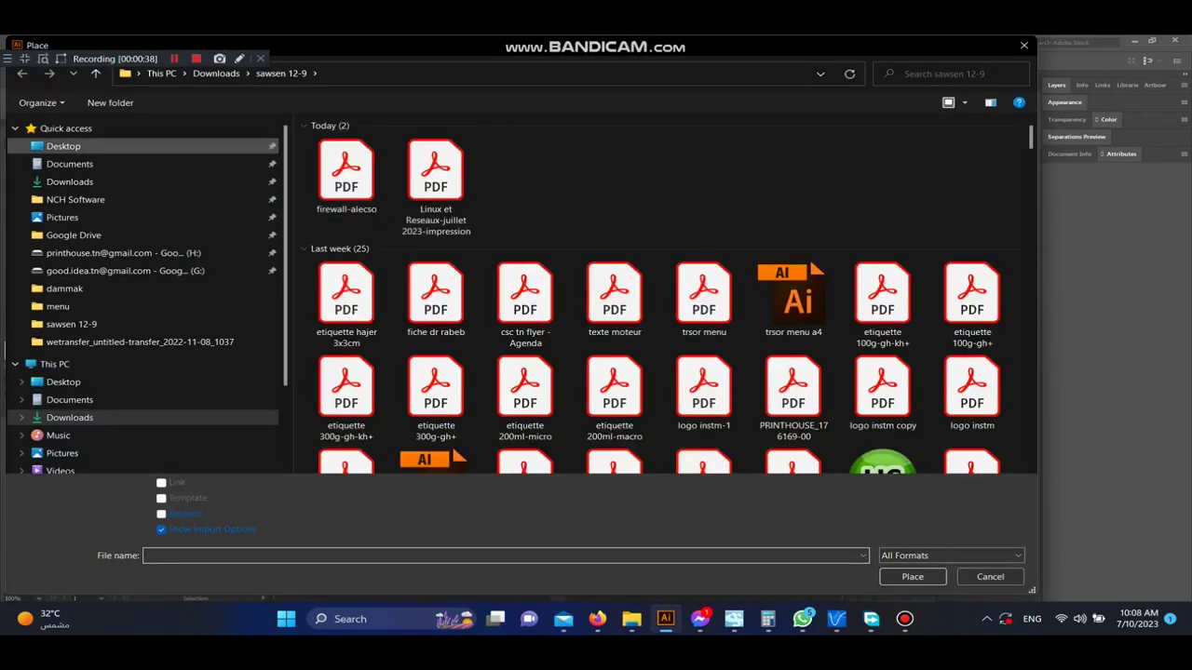
left_click(65, 128)
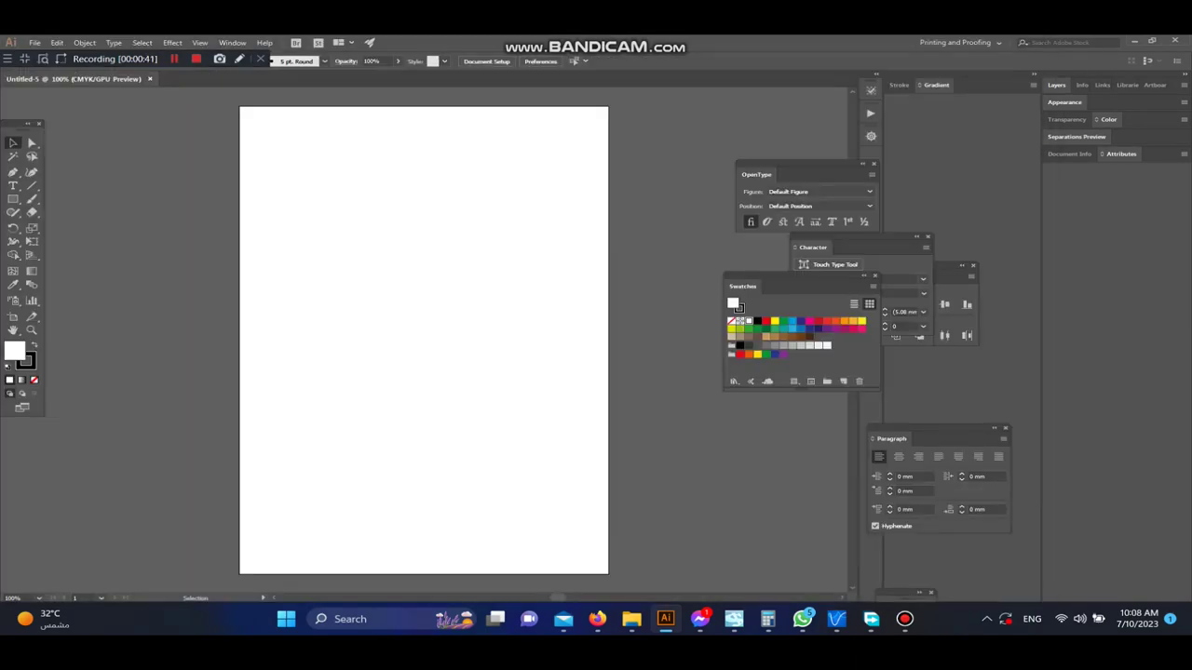
double_click(385, 314)
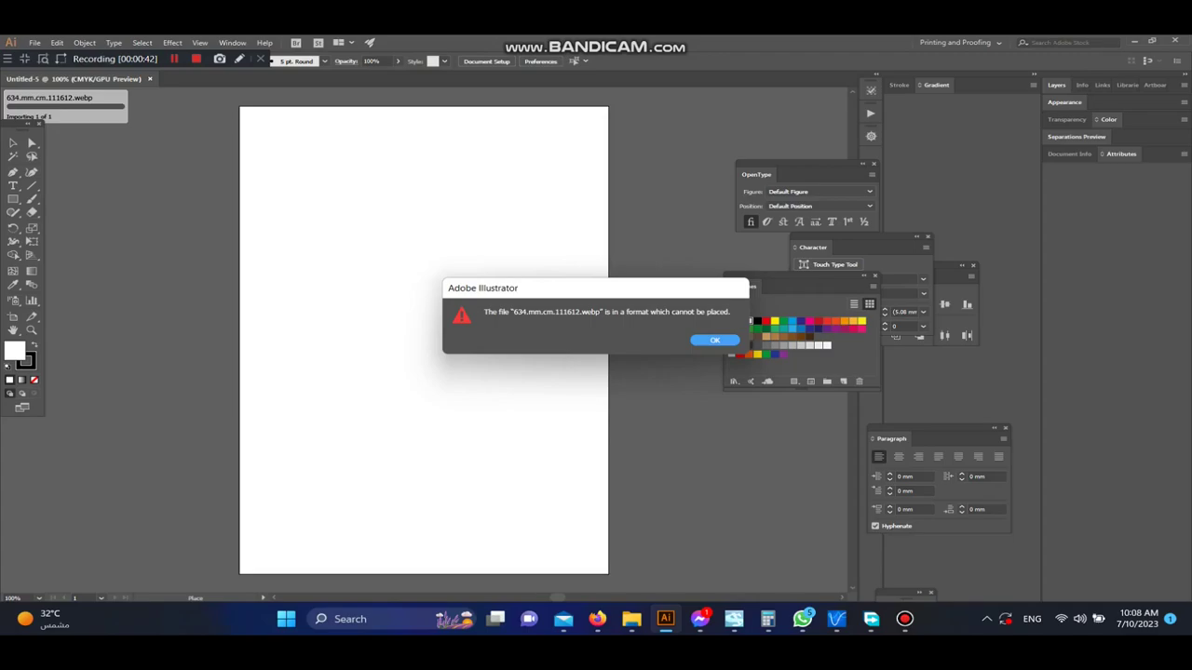
left_click(714, 340)
Open the Mickey .webp file in Paint from File Explorer using Open with
left_click(631, 619)
left_click(247, 265)
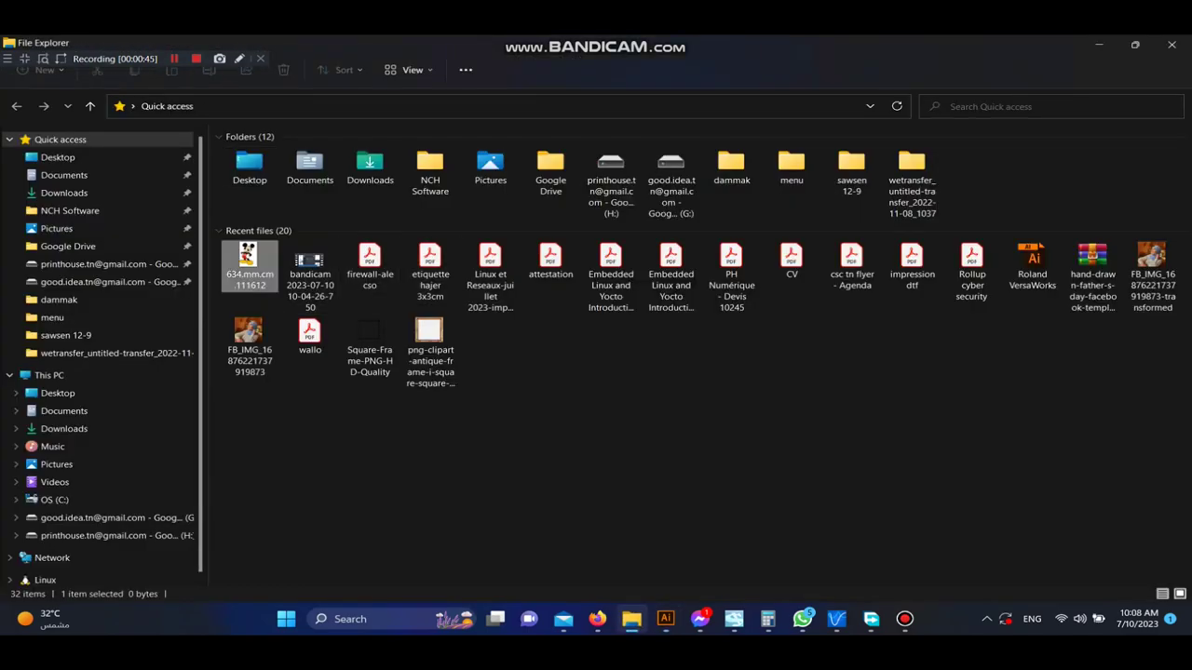
right_click(270, 281)
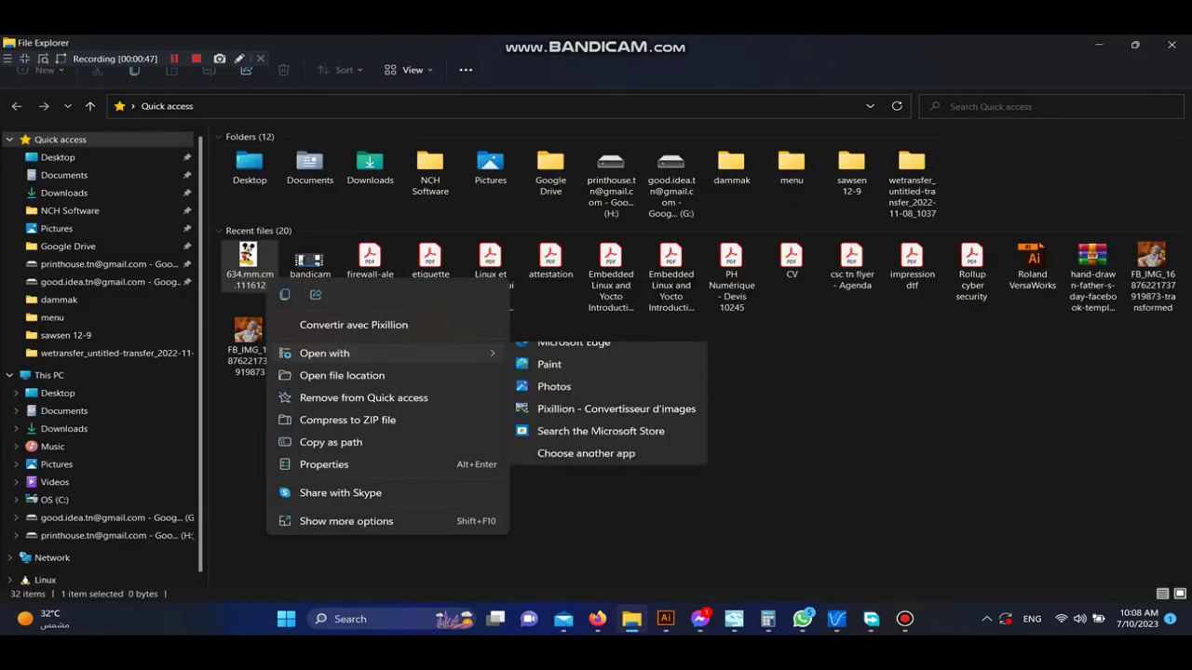
left_click(586, 511)
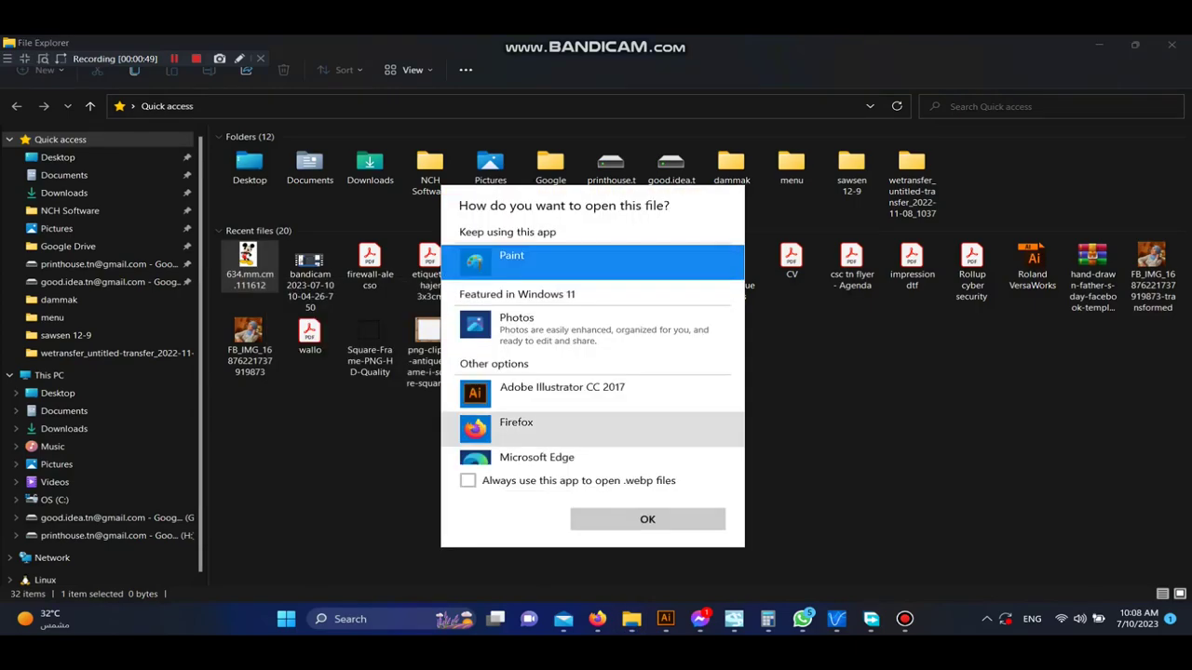
left_click(647, 518)
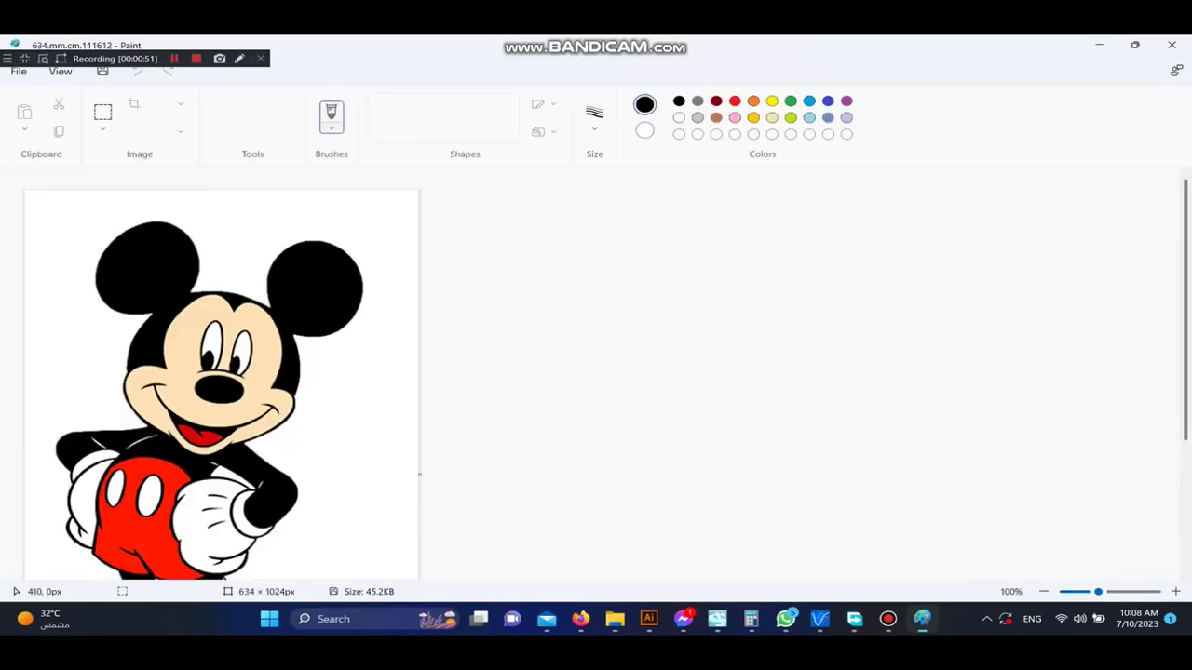
Save the Mickey image from Paint as a JPEG picture, then close Paint
left_click(18, 71)
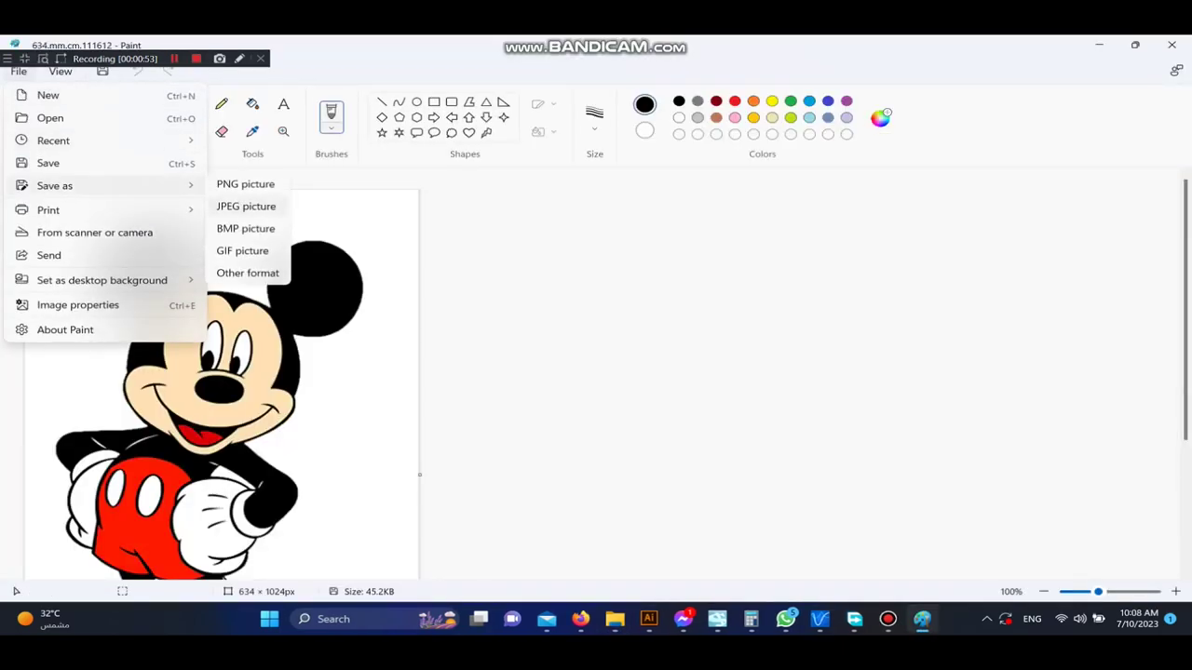
left_click(246, 209)
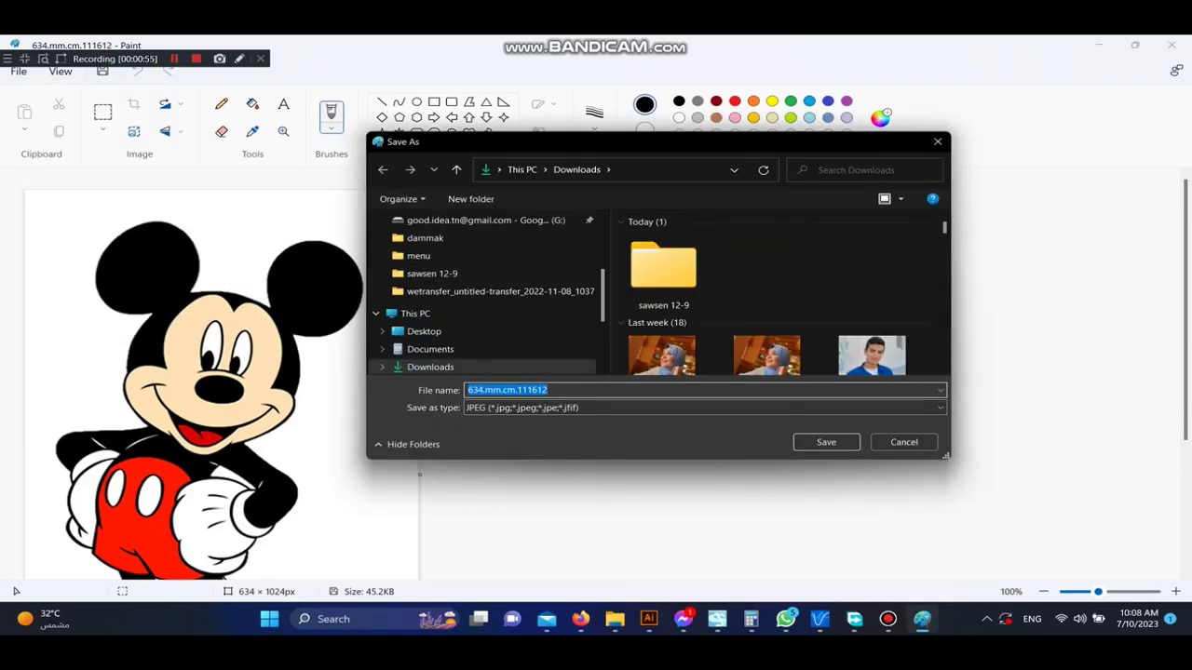
left_click(826, 443)
left_click(531, 364)
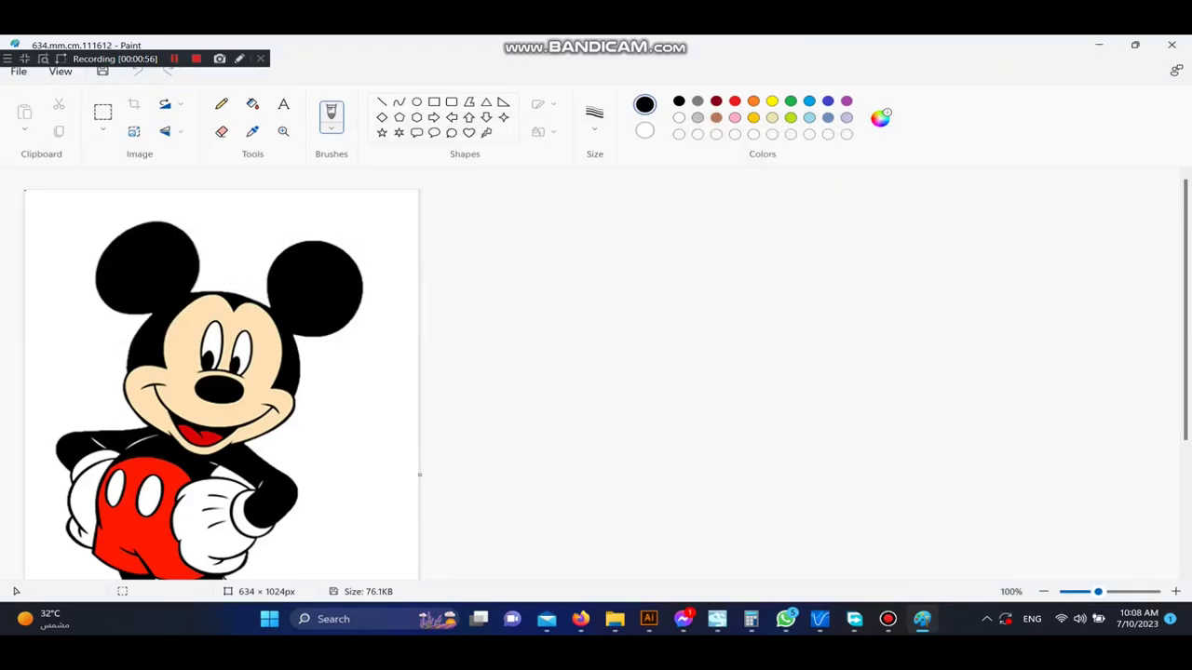
key("alt+F4")
left_click(904, 619)
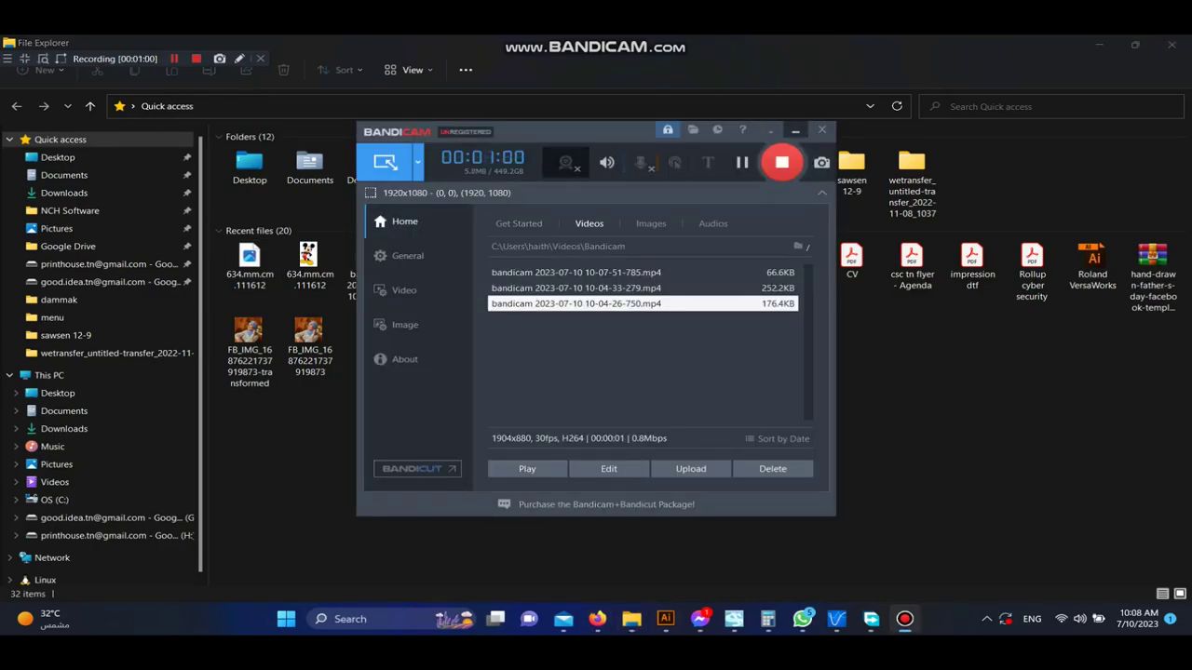
Attempt to place the Mickey file in Illustrator and dismiss the cannot-be-placed error
left_click(771, 131)
left_click(664, 619)
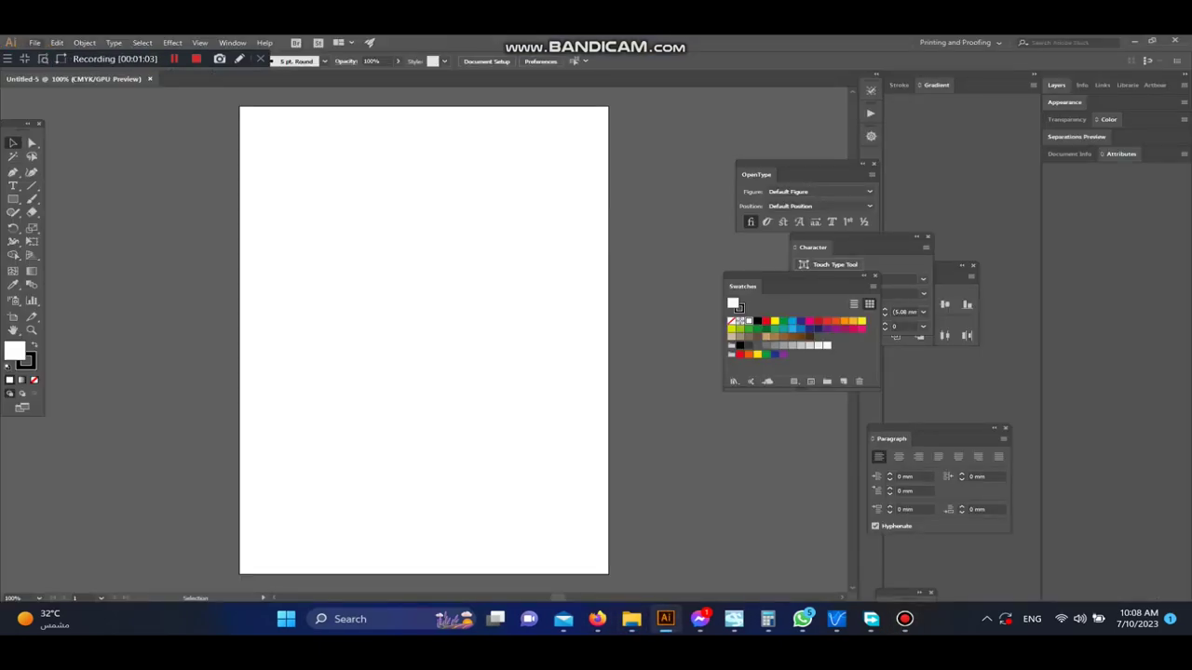
left_click(34, 43)
left_click(74, 257)
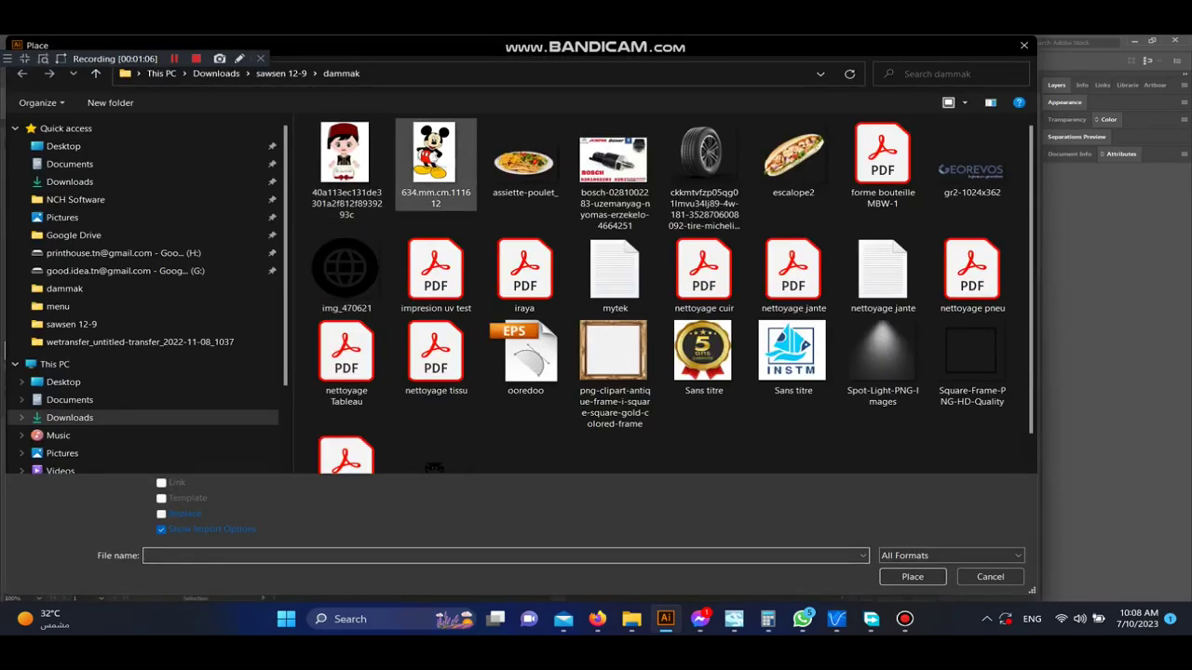
double_click(435, 163)
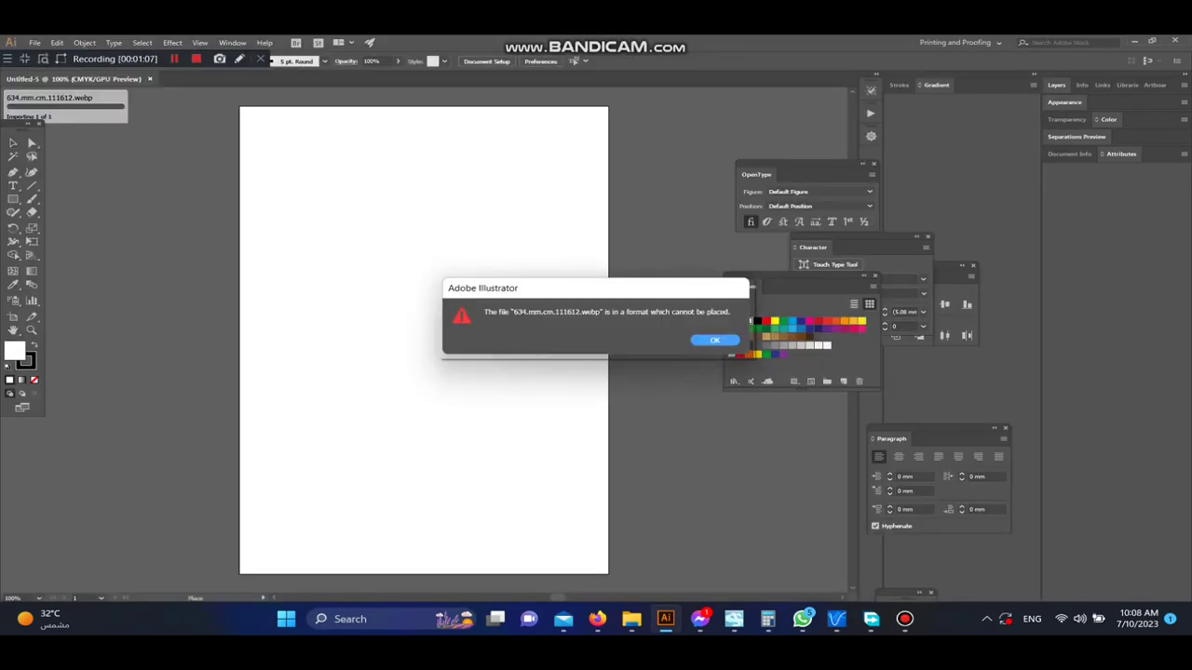
left_click(714, 339)
Place the 634.mm.cm.111612 JPEG from recent files onto the artboard
left_click(34, 43)
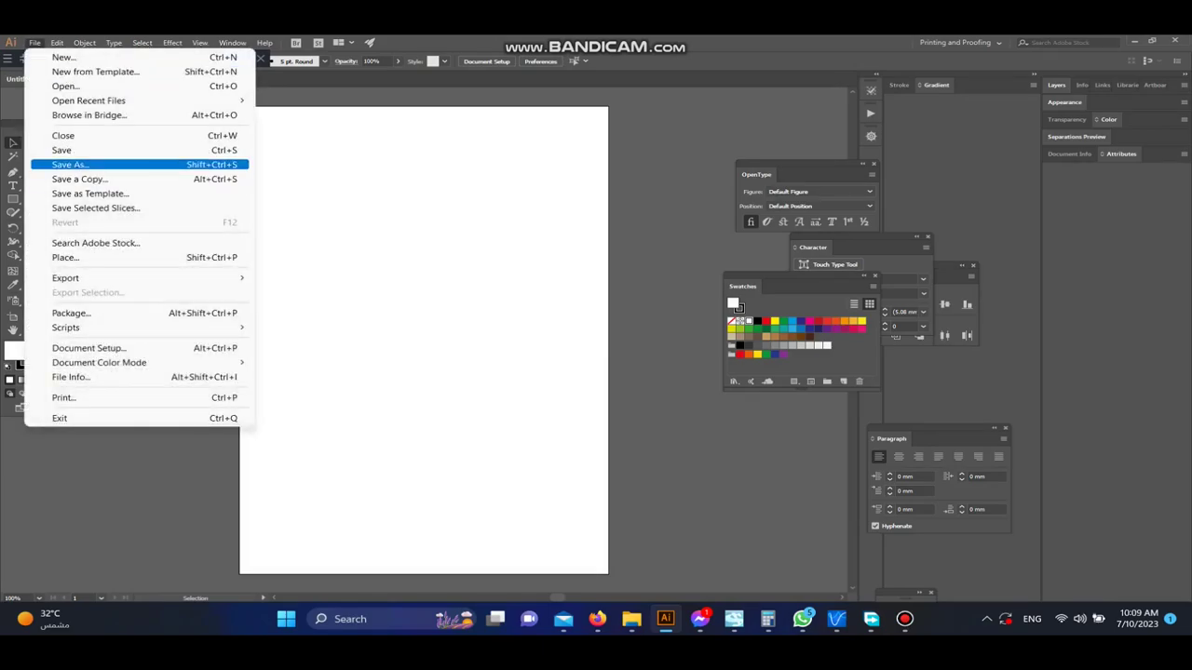
left_click(65, 258)
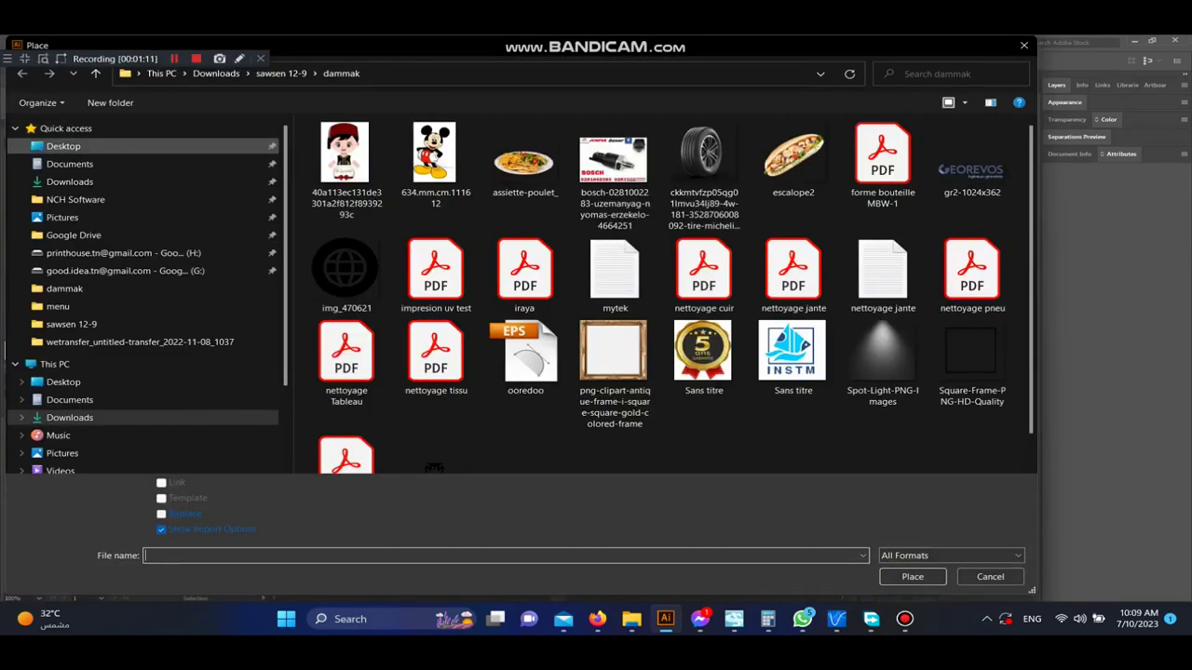
left_click(66, 128)
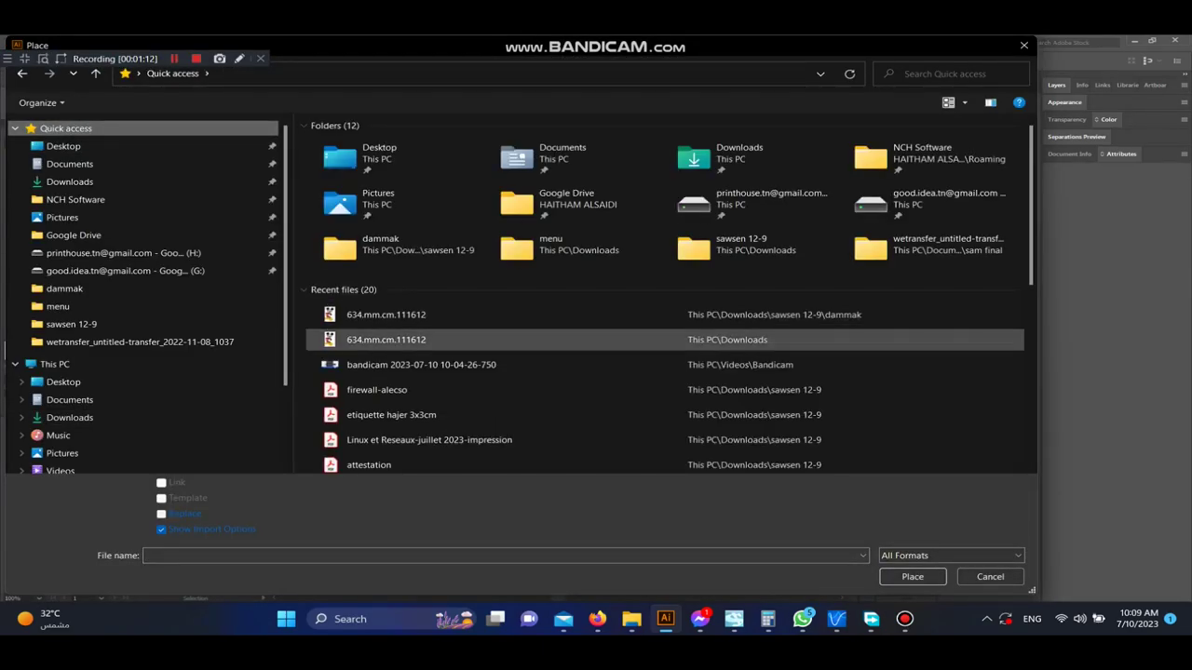
double_click(382, 340)
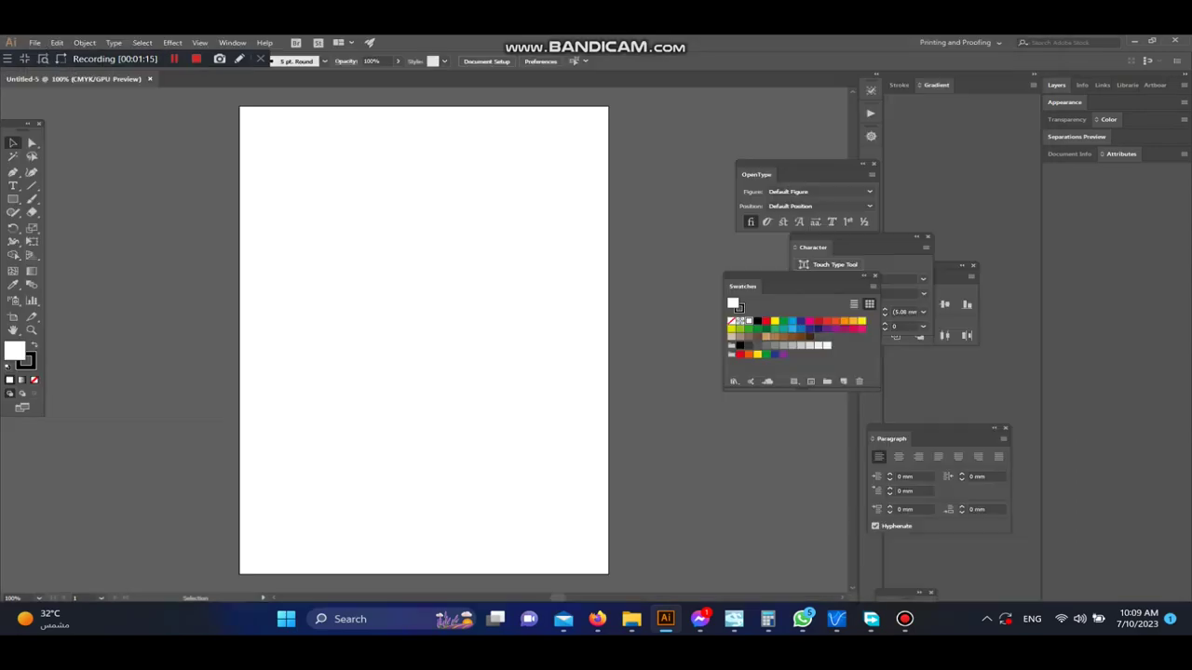
left_click(255, 219)
Position the placed Mickey and image-trace it with the Shades of Gray preset
mouse_move(372, 391)
left_mouse_down()
mouse_move(430, 294)
mouse_move(452, 311)
mouse_move(175, 310)
left_mouse_up()
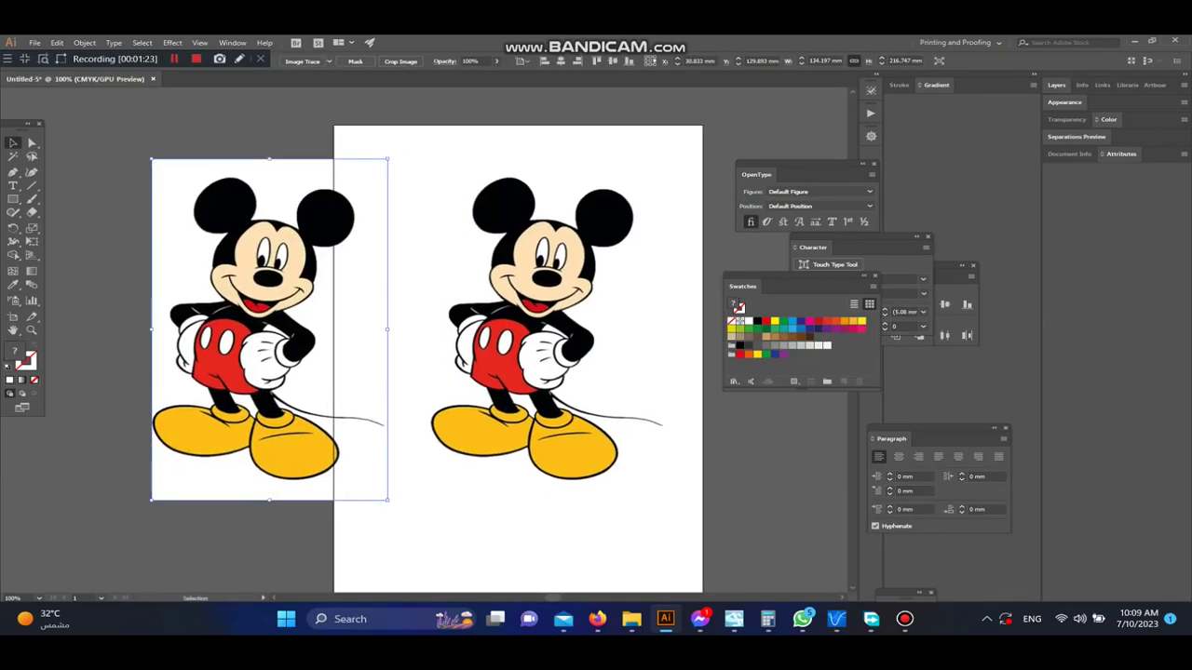
left_click(329, 61)
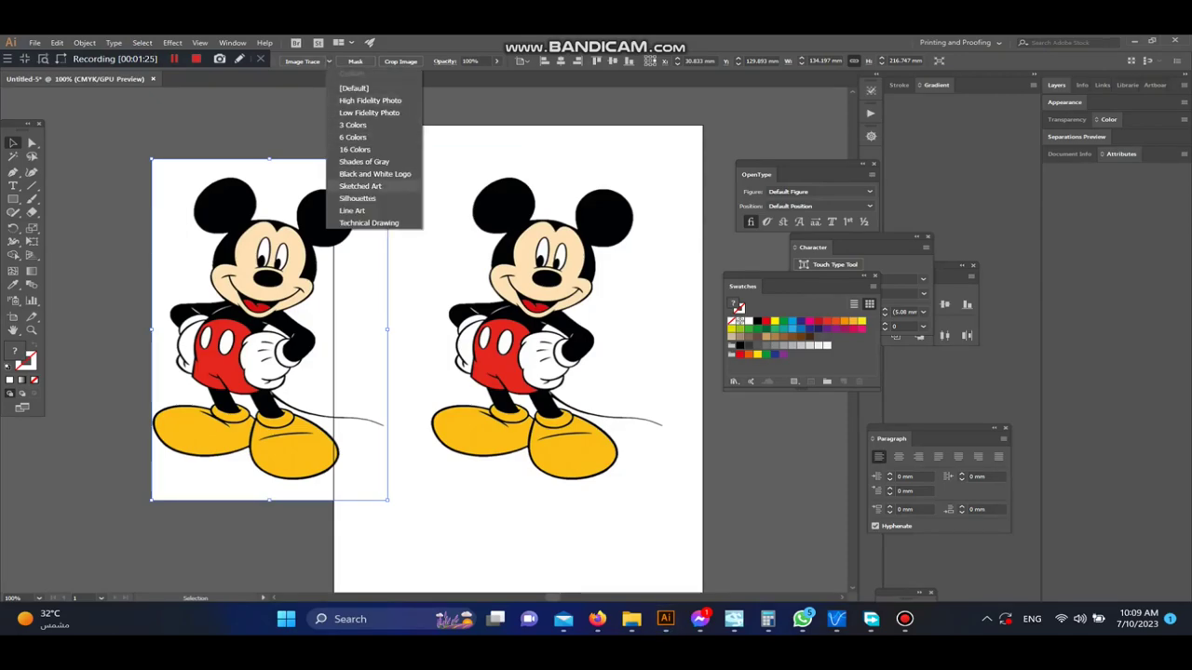
left_click(363, 161)
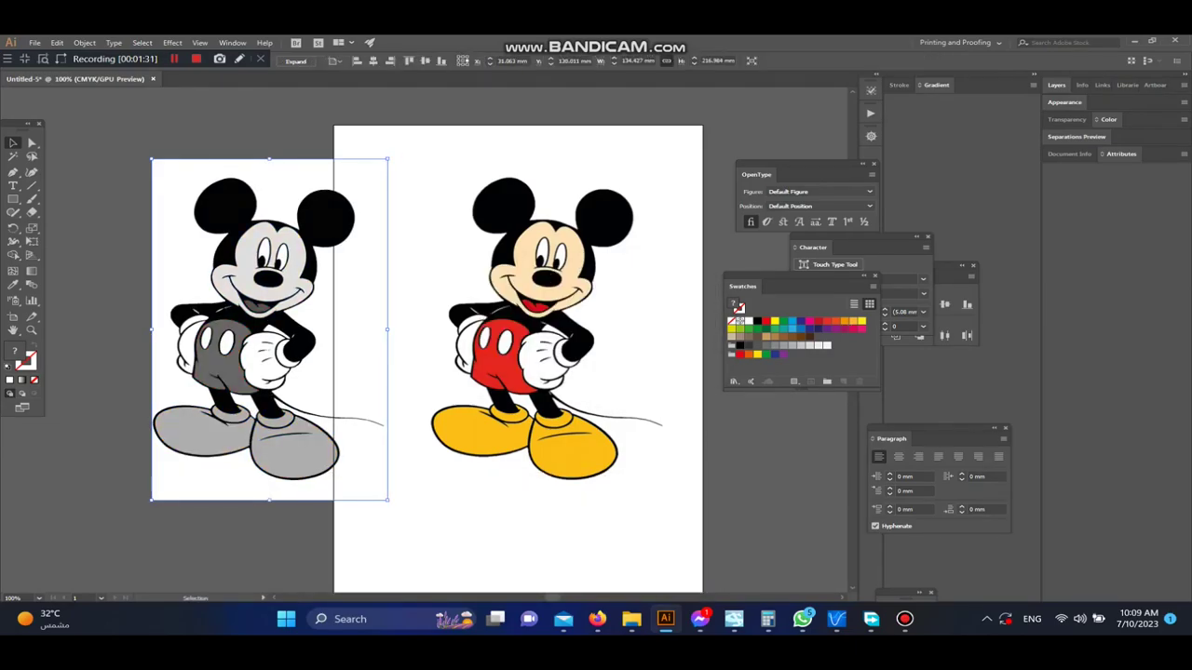
Delete the white background and shoe sliver, then fill the traced Mickey solid black
double_click(270, 279)
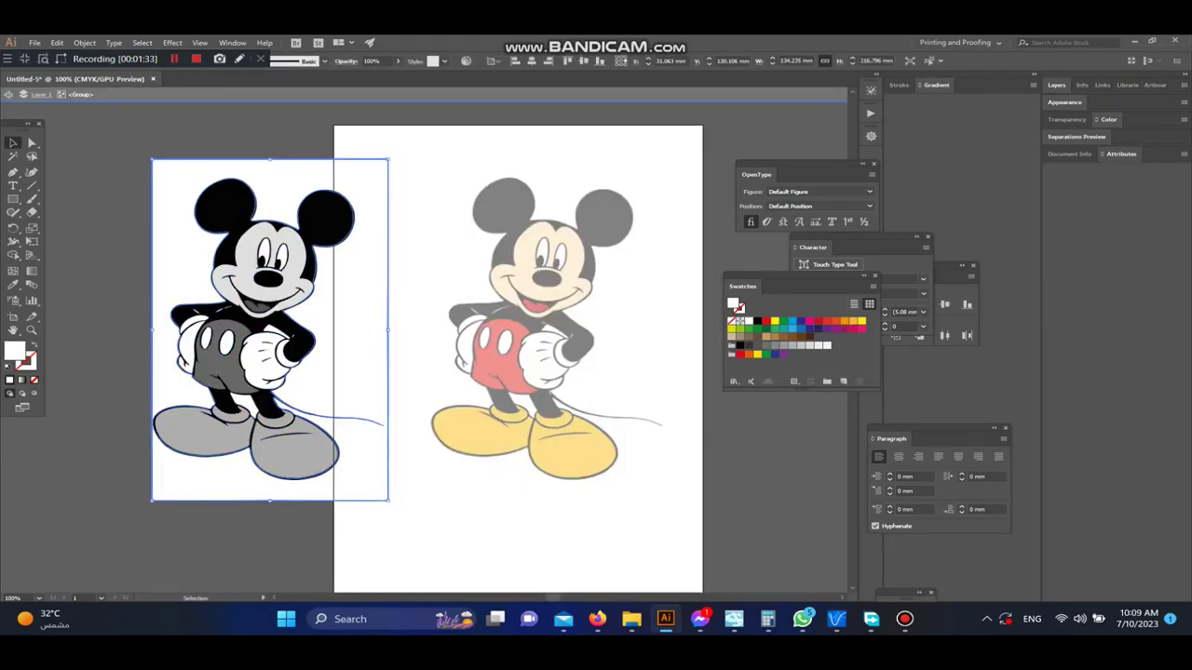
key("Delete")
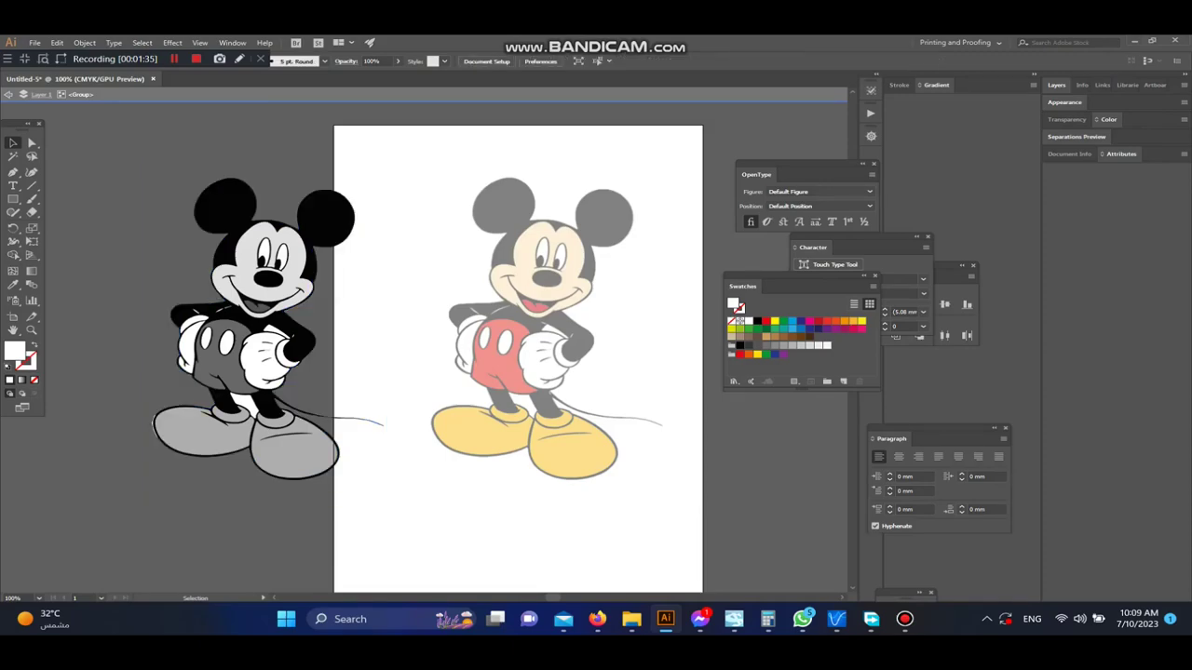
scroll(242, 438, "up", 5)
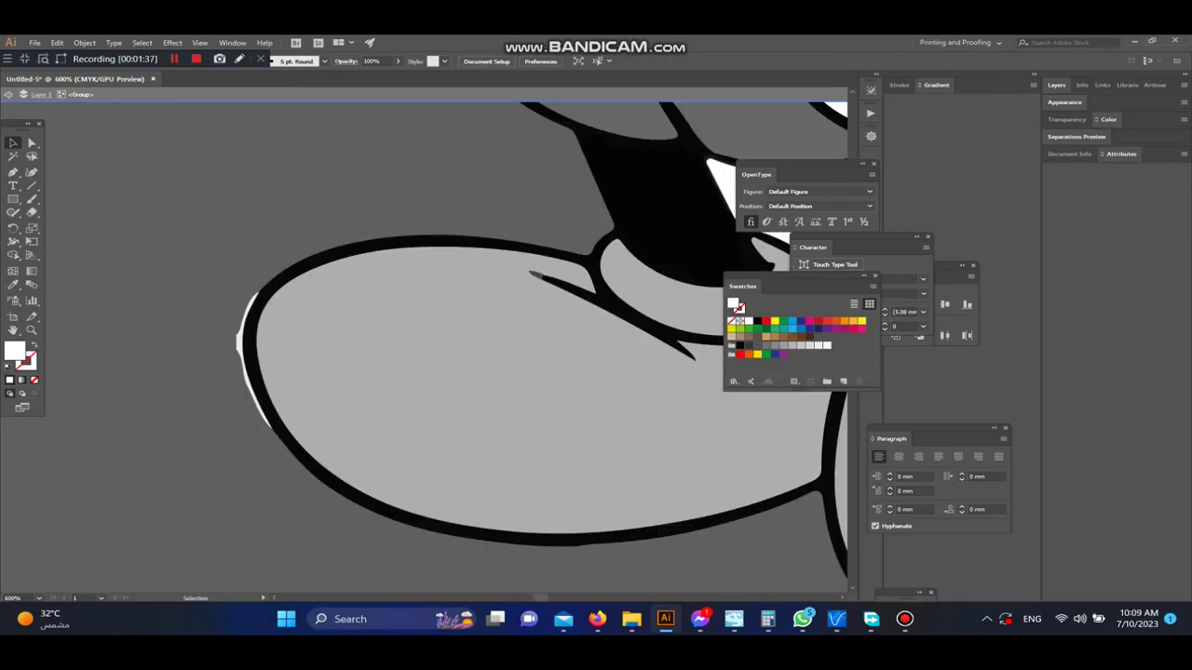
key("Delete")
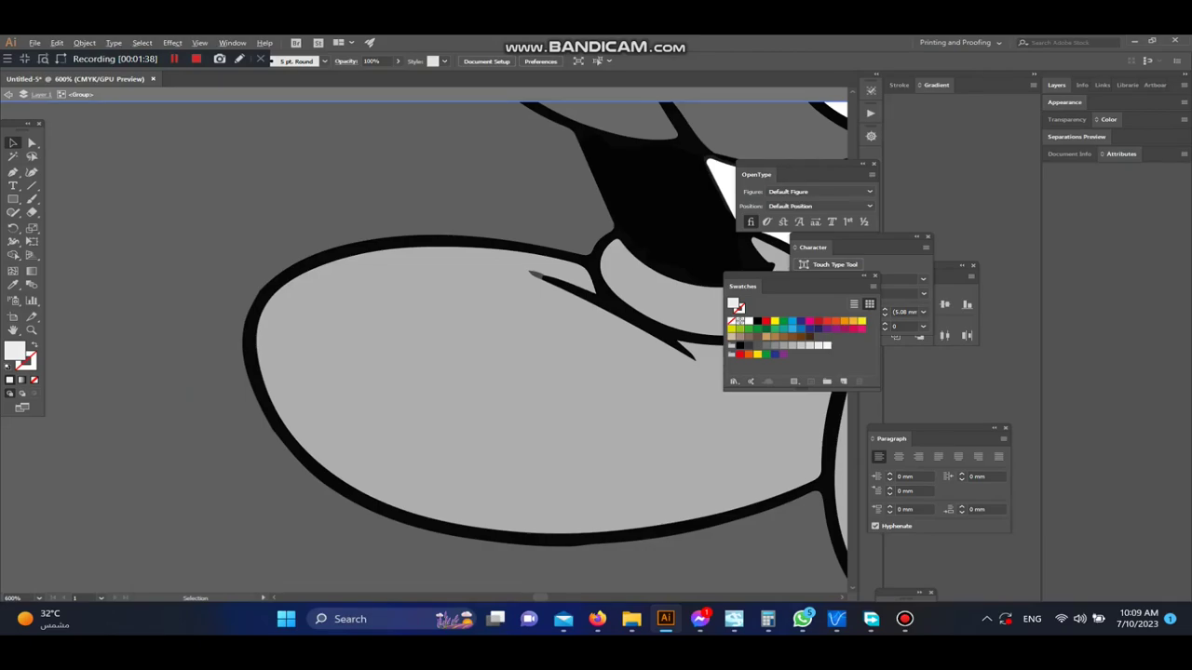
scroll(540, 344, "down", 6)
scroll(372, 344, "up", 2)
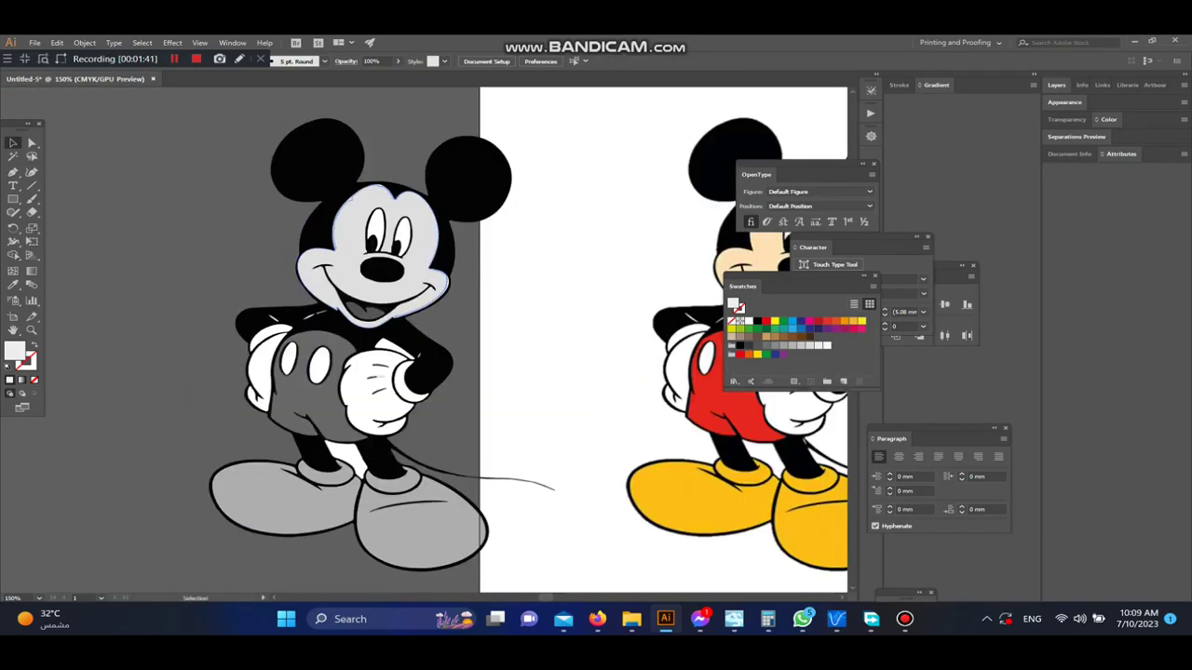
left_click(372, 345)
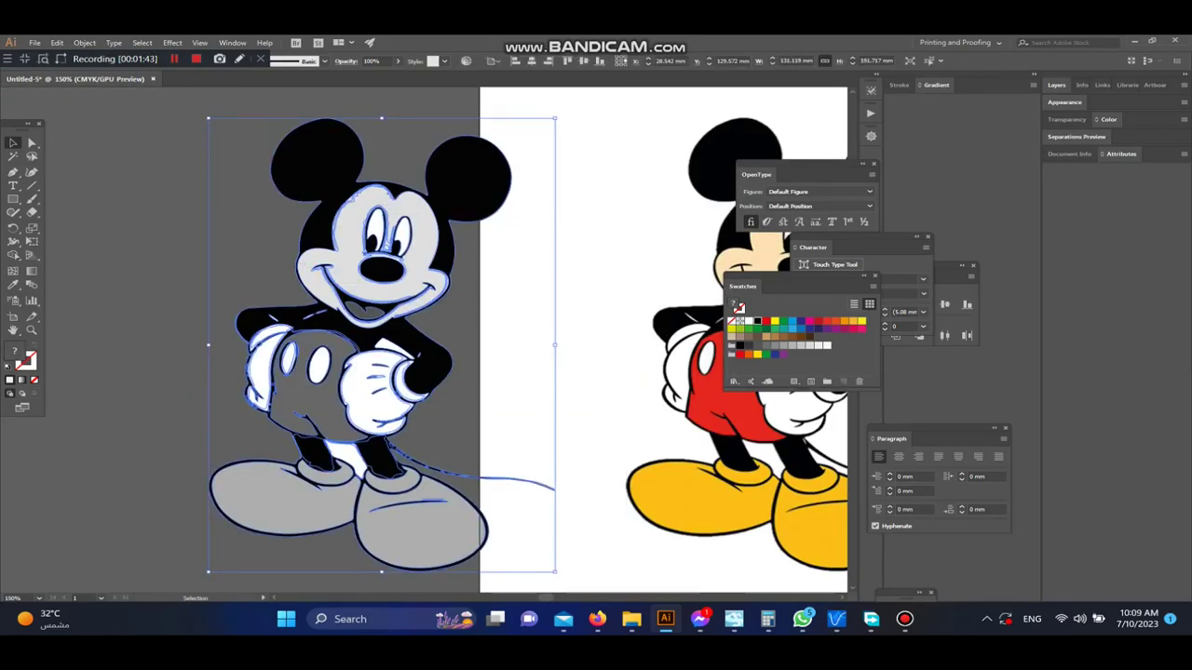
left_click(757, 322)
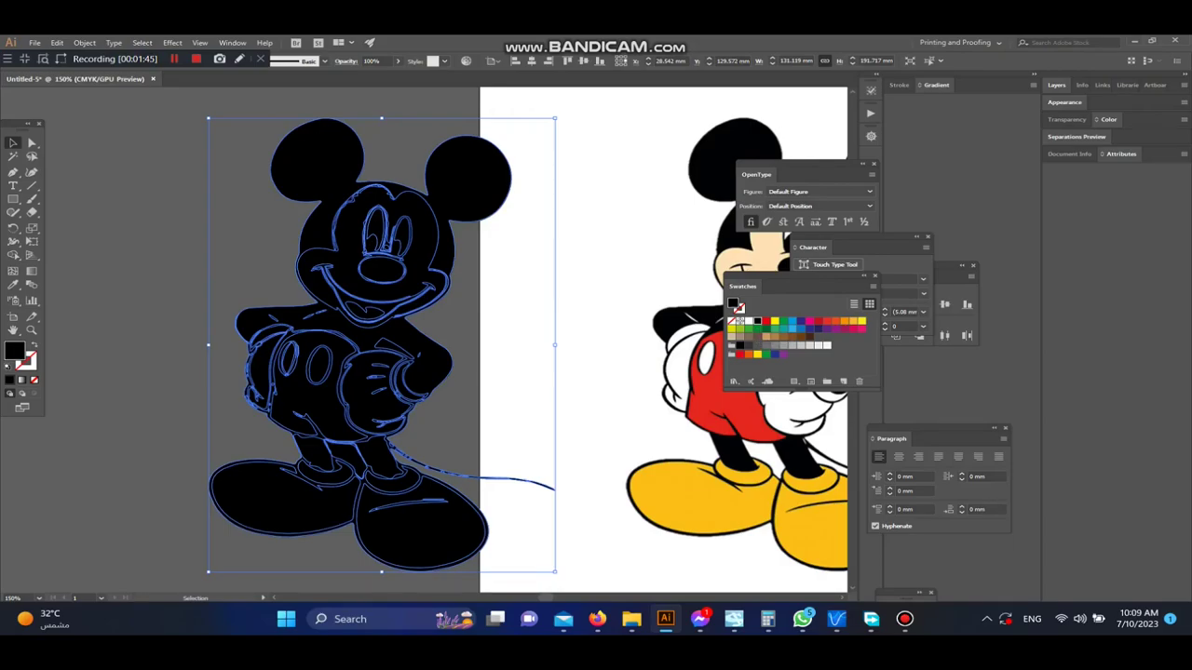
Move the Swatches panel aside and show the Pathfinder panel from the Window menu
left_click_drag(791, 286, 670, 425)
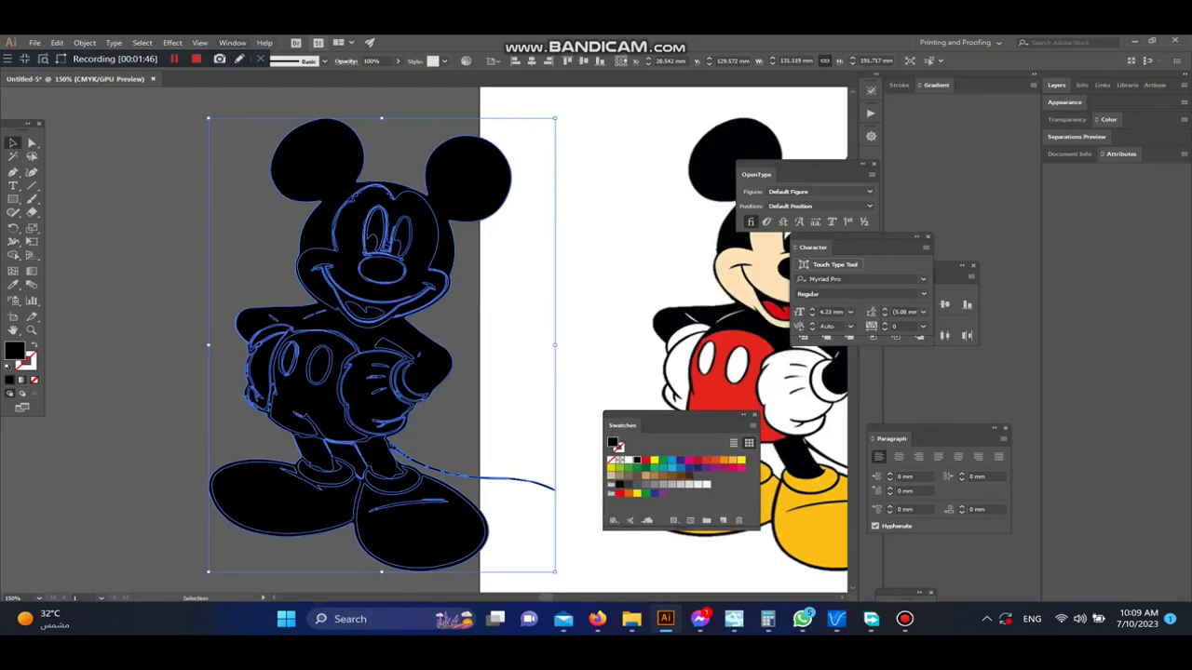
left_click(232, 43)
key("Escape")
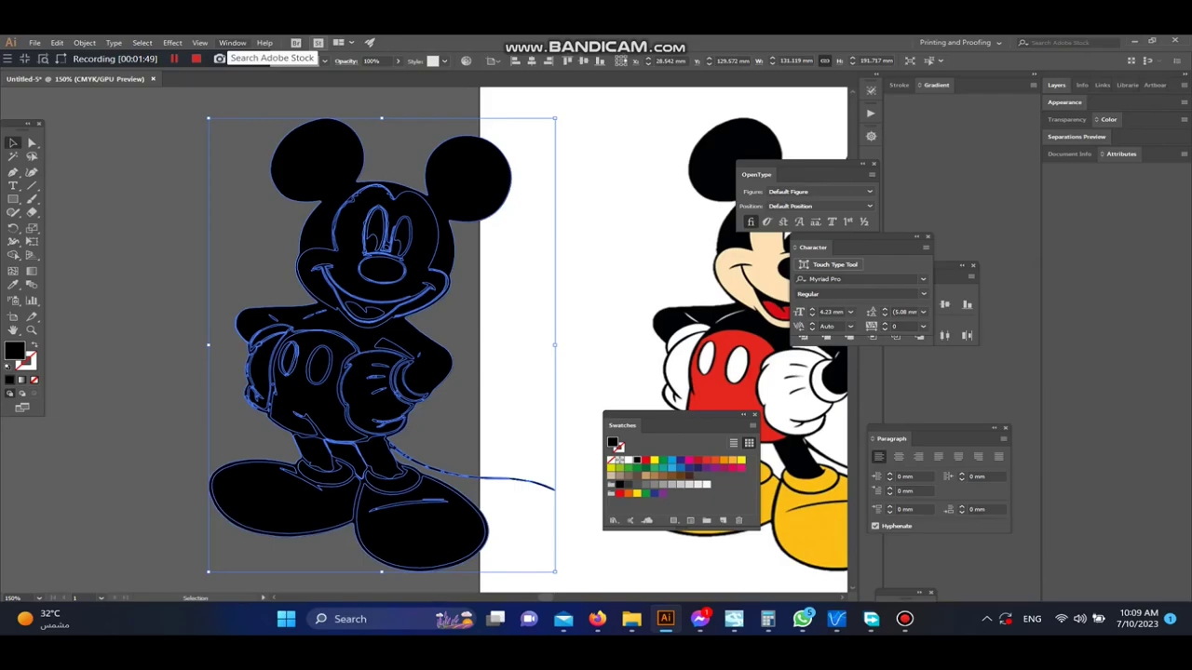
left_click(232, 43)
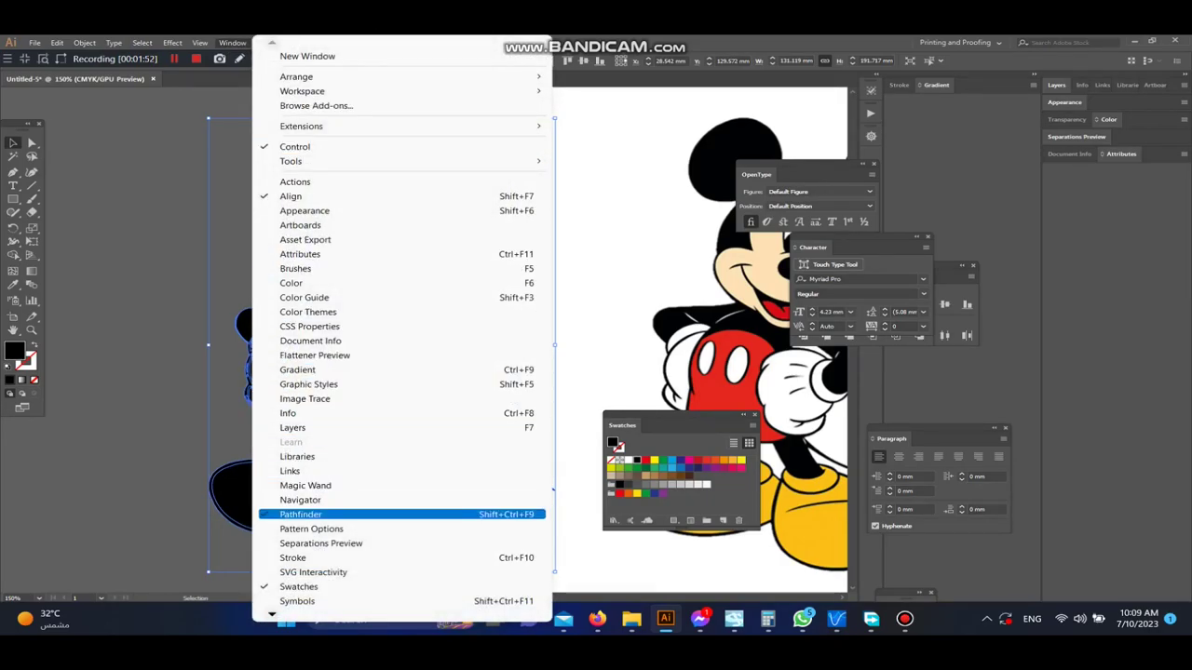
left_click(301, 514)
left_click_drag(850, 279, 661, 205)
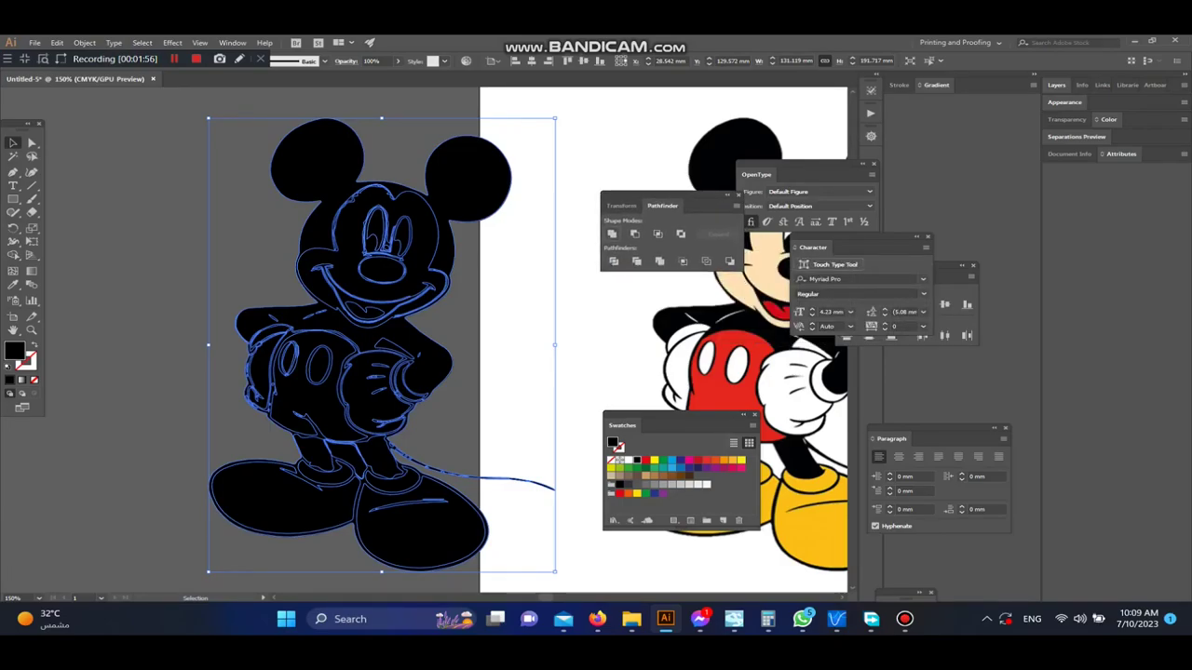
Unite the black Mickey shapes and move the silhouette over the colour Mickey
left_click(612, 233)
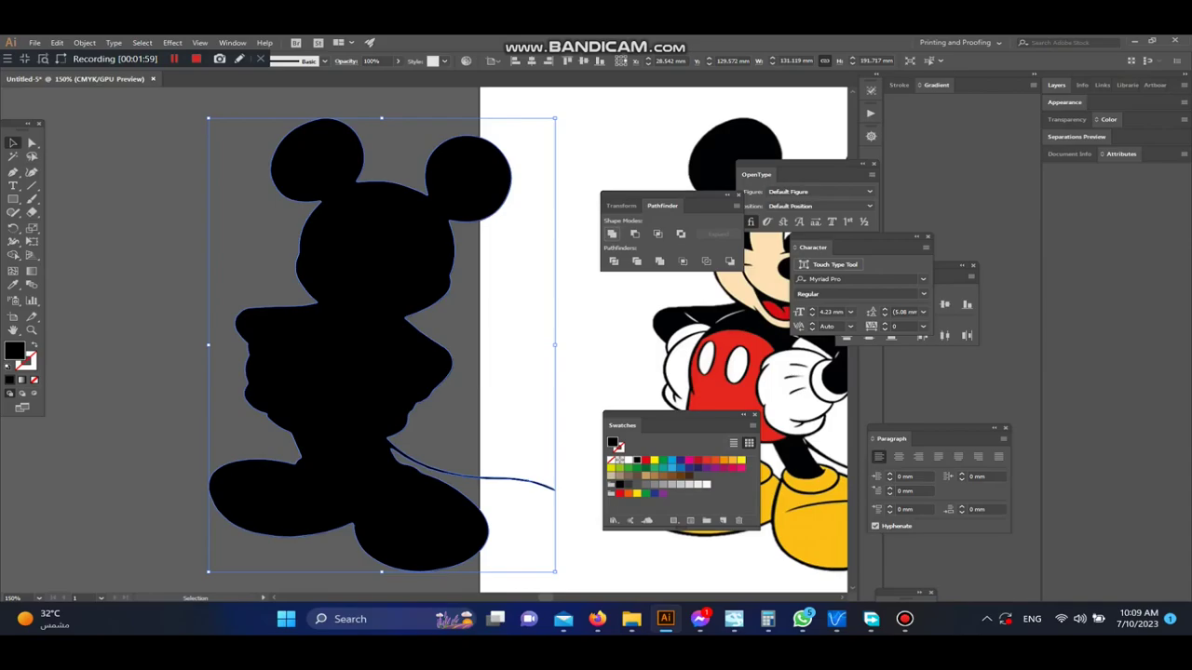
left_click_drag(708, 205, 812, 239)
key("ctrl+shift+a")
scroll(429, 340, "right", 5)
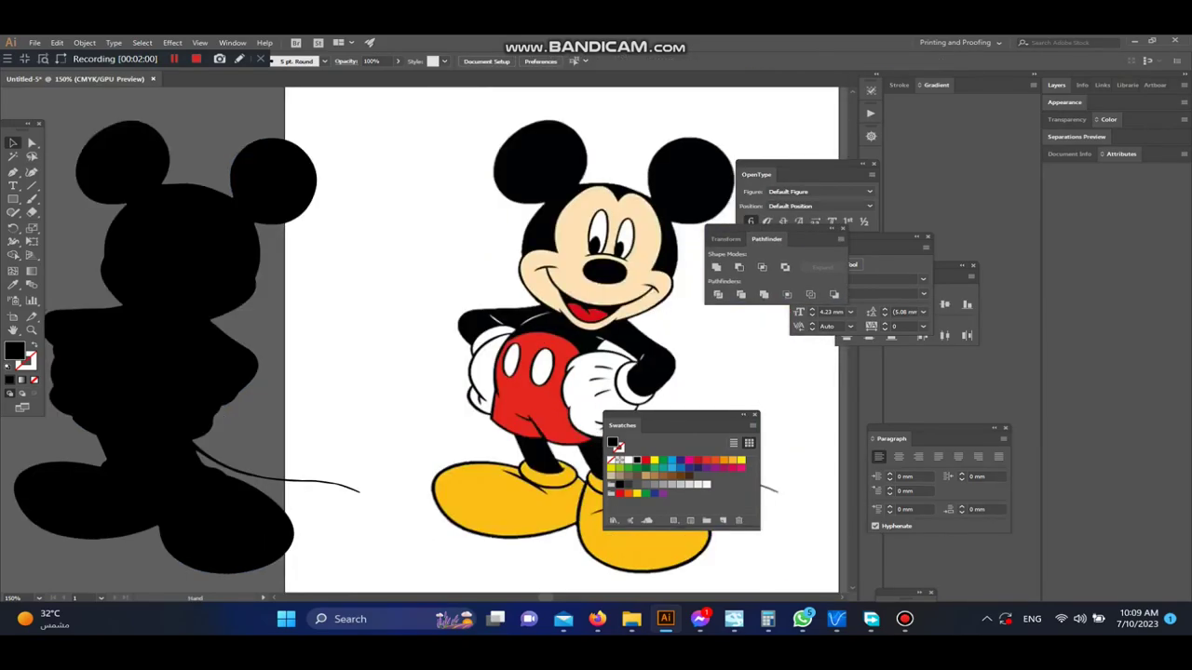
left_click_drag(162, 195, 570, 191)
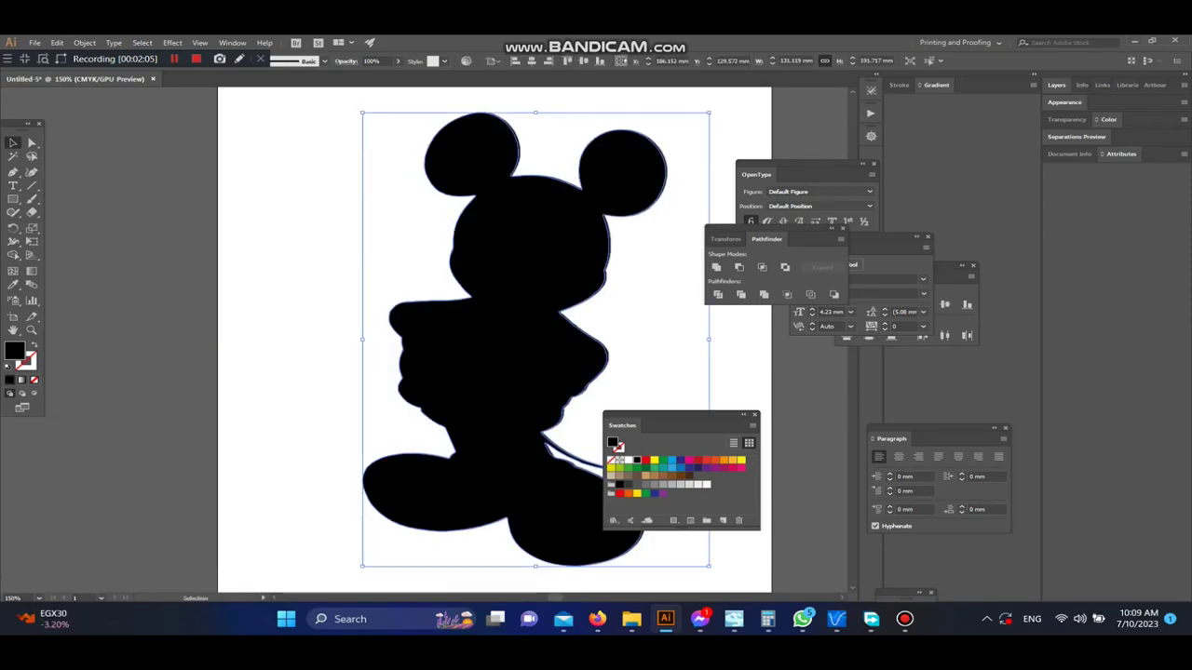
Rearrange the Swatches, Pathfinder and Character panels to clear the workspace
scroll(442, 302, "up", 6)
scroll(440, 307, "down", 5)
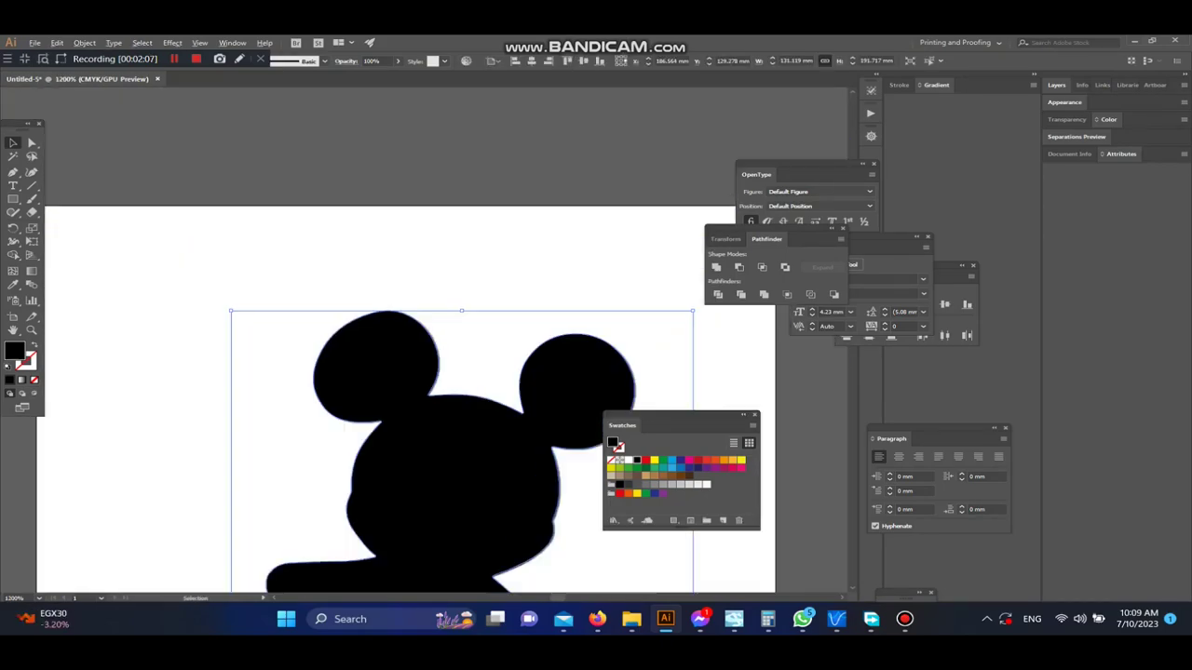
scroll(439, 307, "down", 2)
scroll(439, 308, "down", 3)
left_click_drag(754, 386, 801, 399)
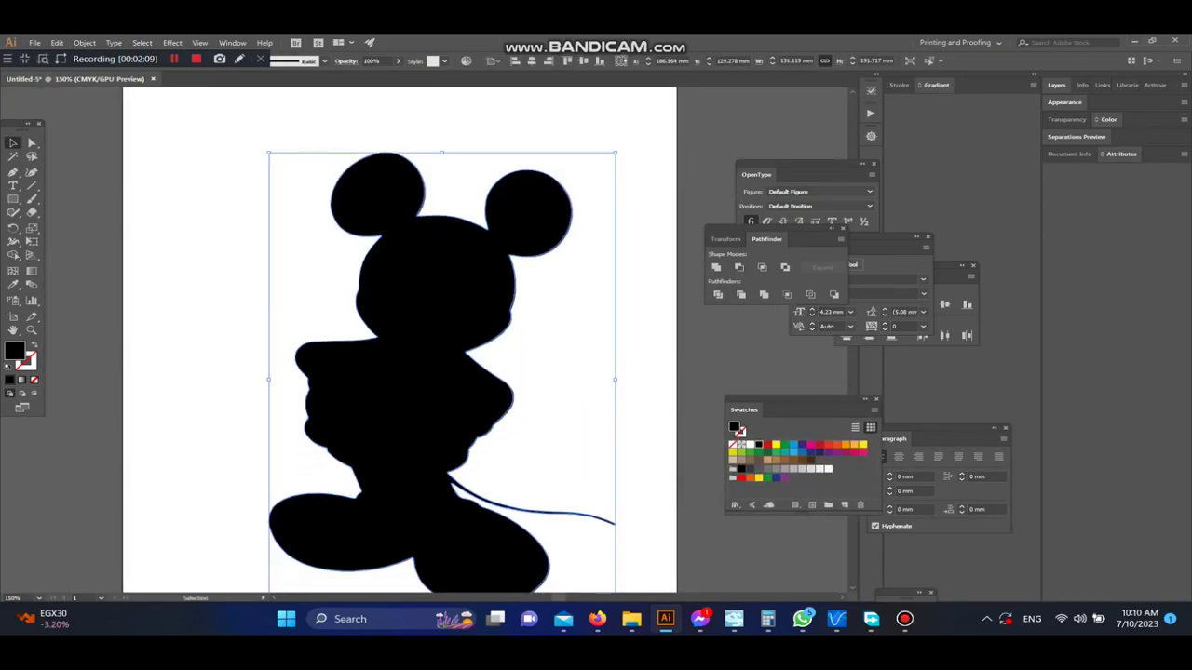
left_click_drag(801, 238, 855, 350)
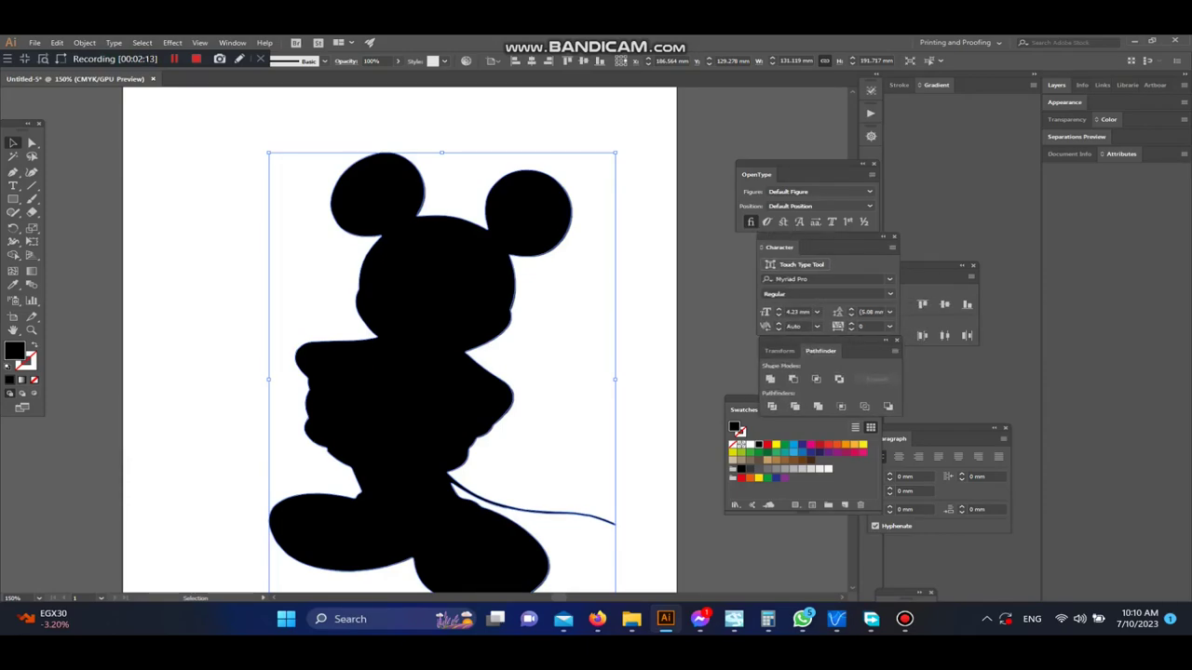
mouse_move(812, 247)
left_mouse_down()
mouse_move(905, 410)
mouse_move(860, 354)
left_mouse_up()
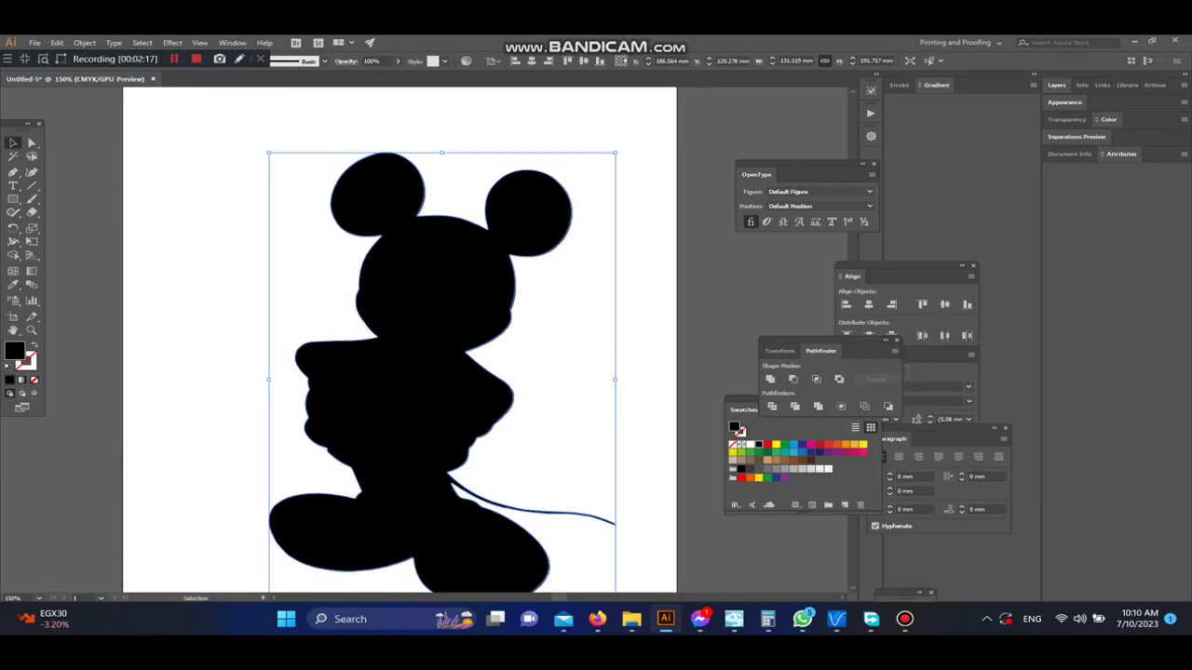
left_click(232, 43)
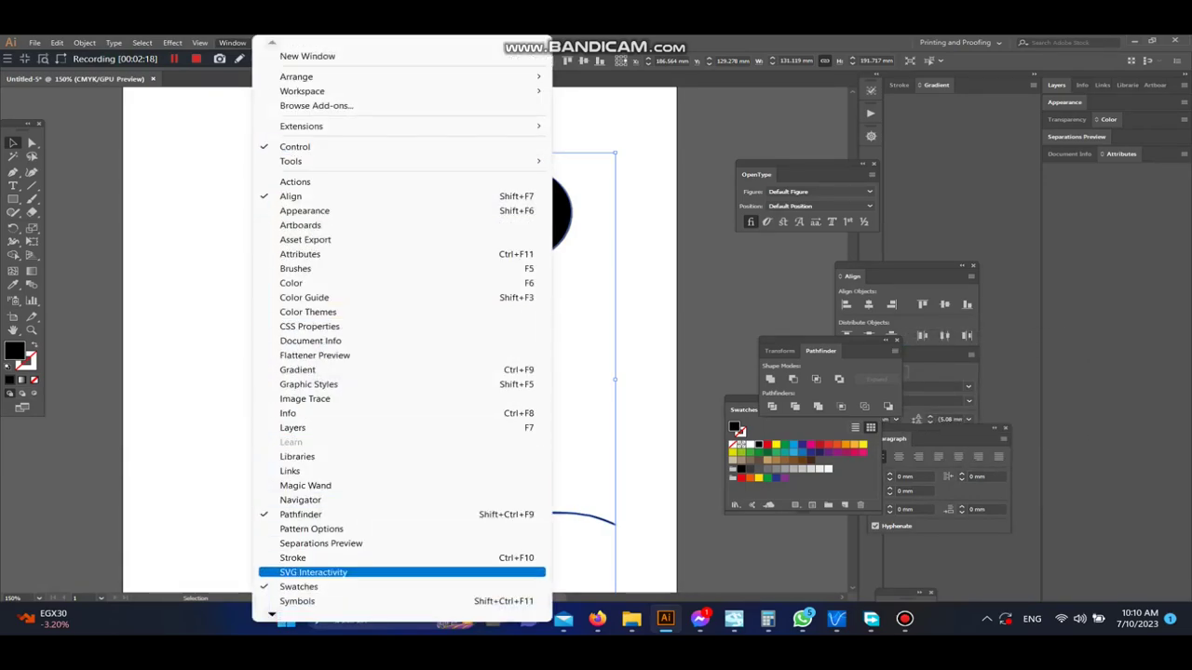
Bring back the Swatches panel and choose Swatch Libraries > Other Library
left_click(297, 587)
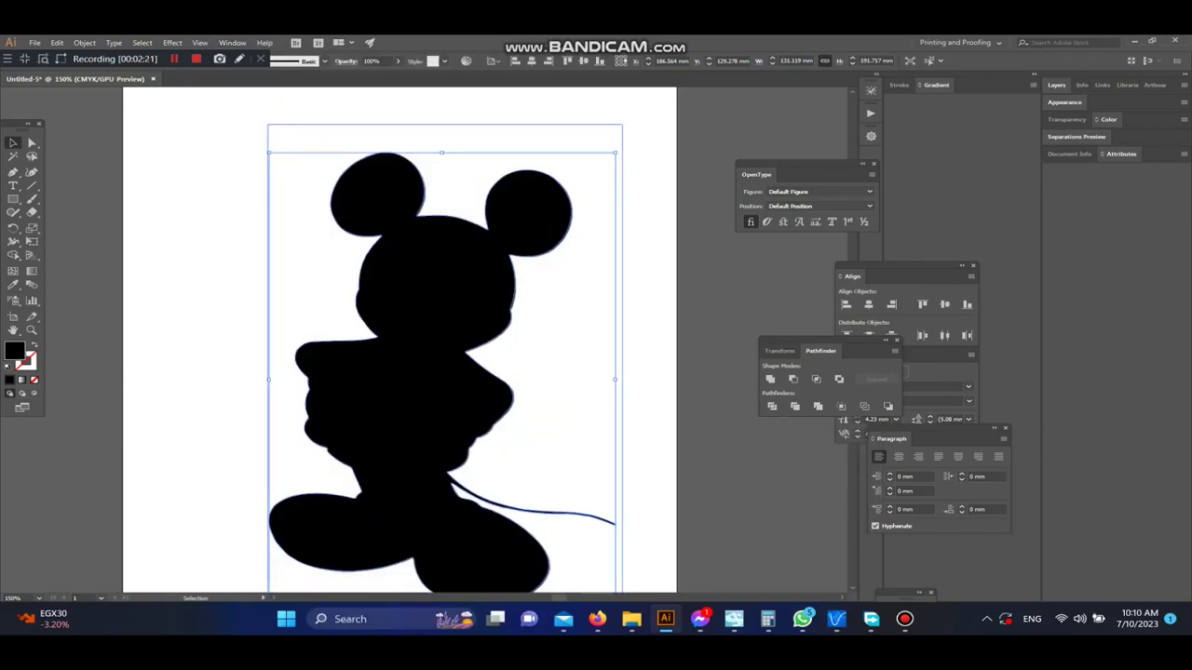
left_click(298, 585)
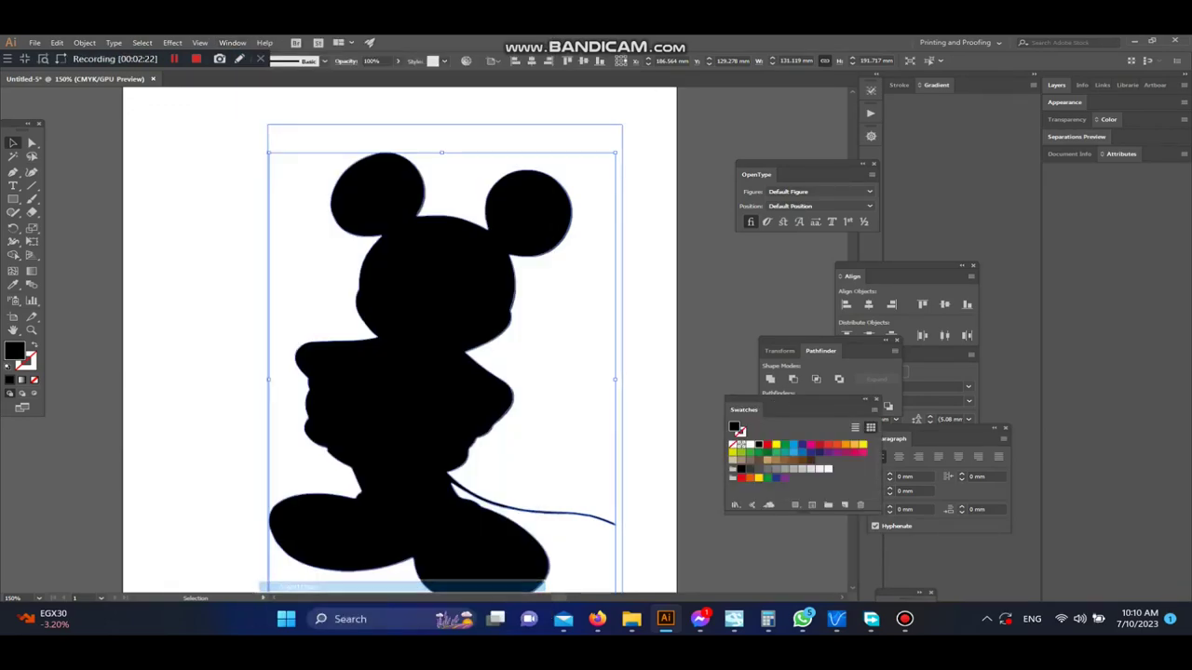
left_click(735, 504)
left_click(780, 490)
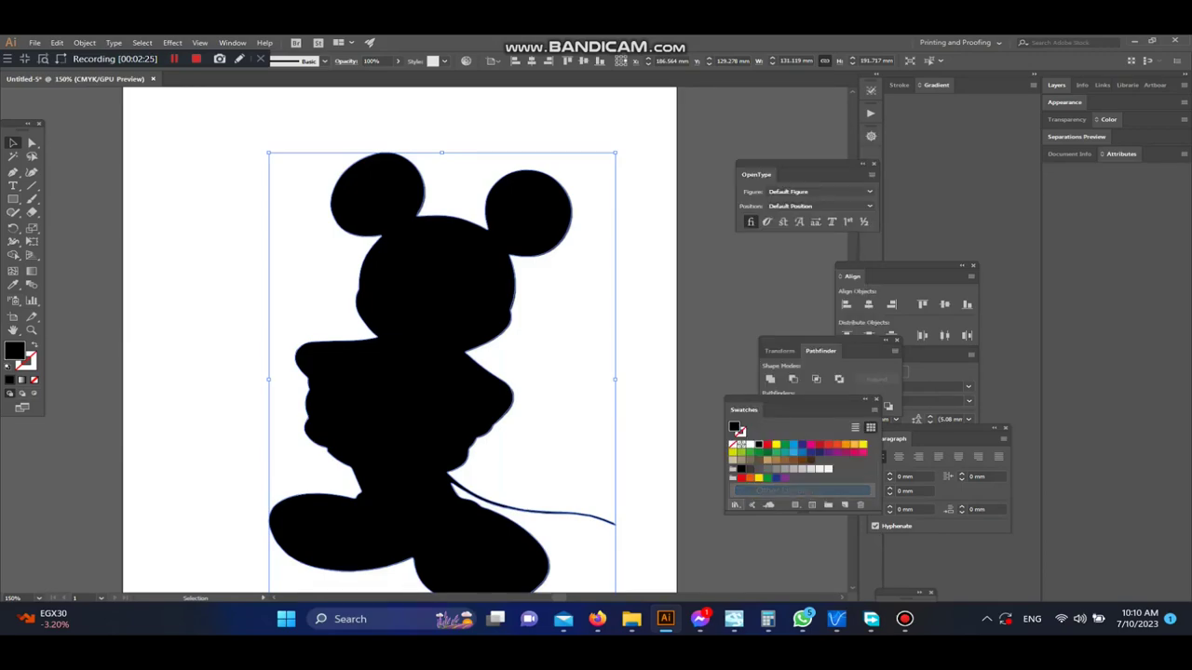
Search the Desktop for 'ro' and load the Roland VersaWorks swatch library
scroll(140, 279, "up", 2)
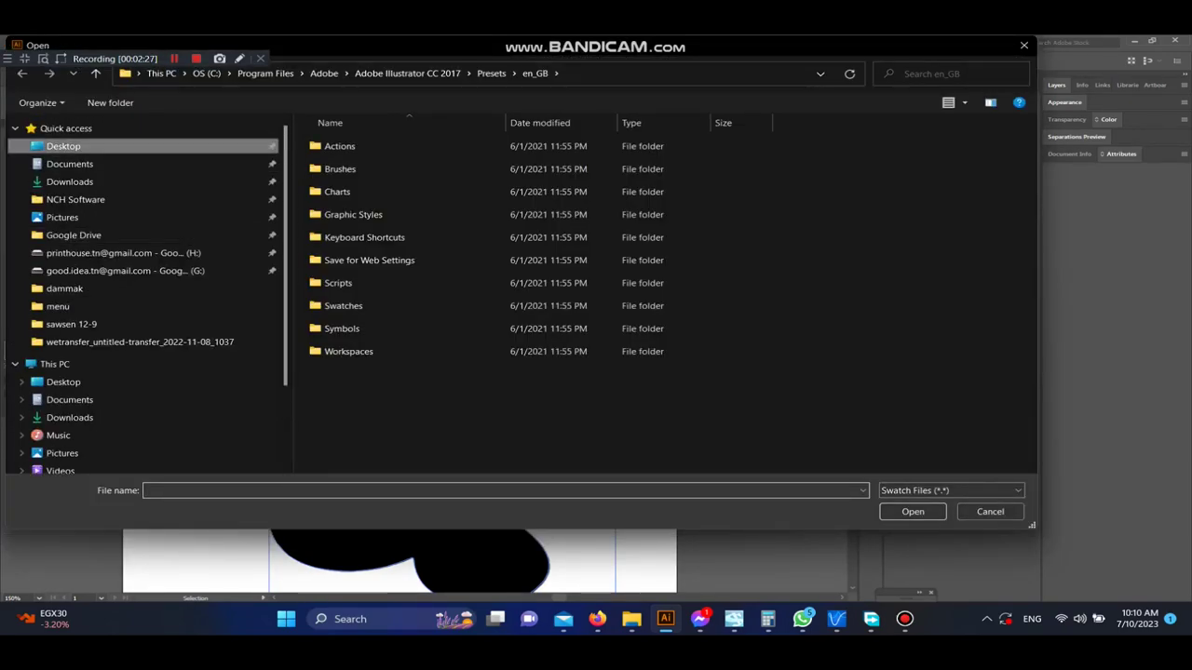
left_click(64, 146)
type("eolan")
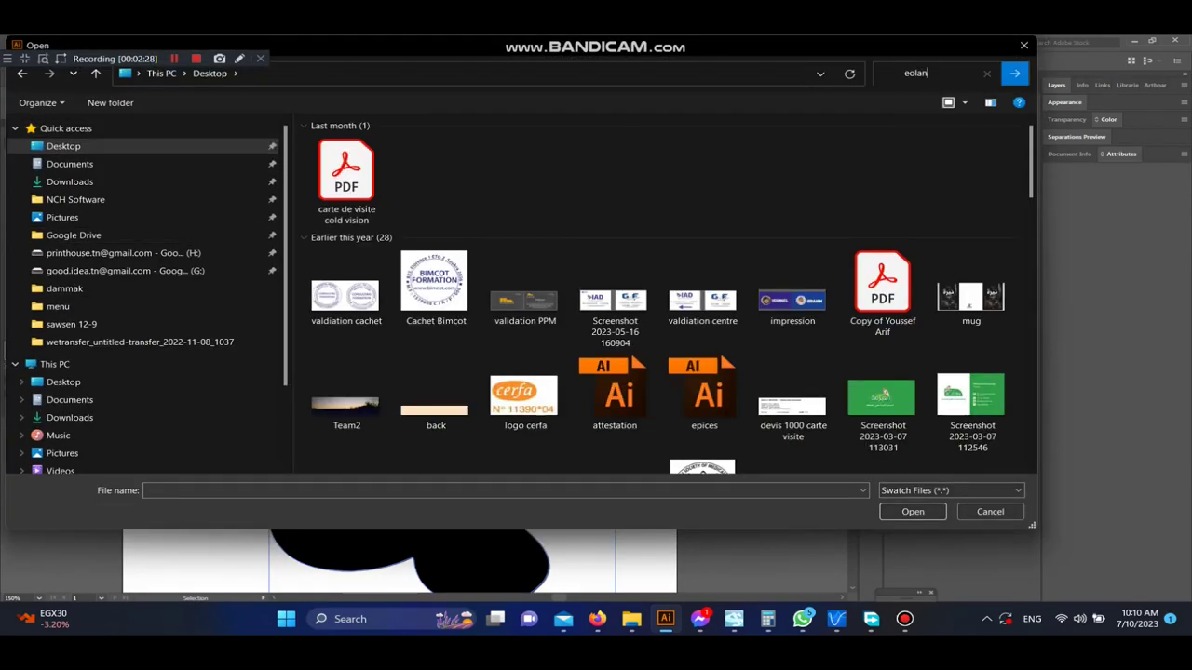
key("BackSpace")
key("BackSpace")
type("ro")
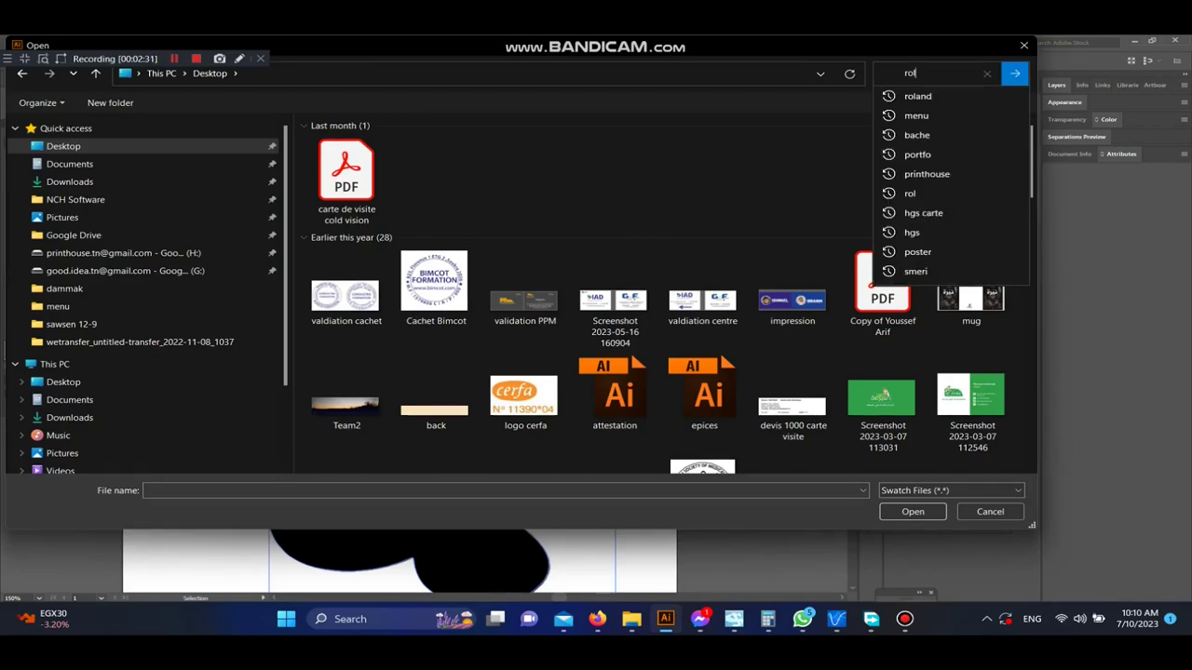
key("Return")
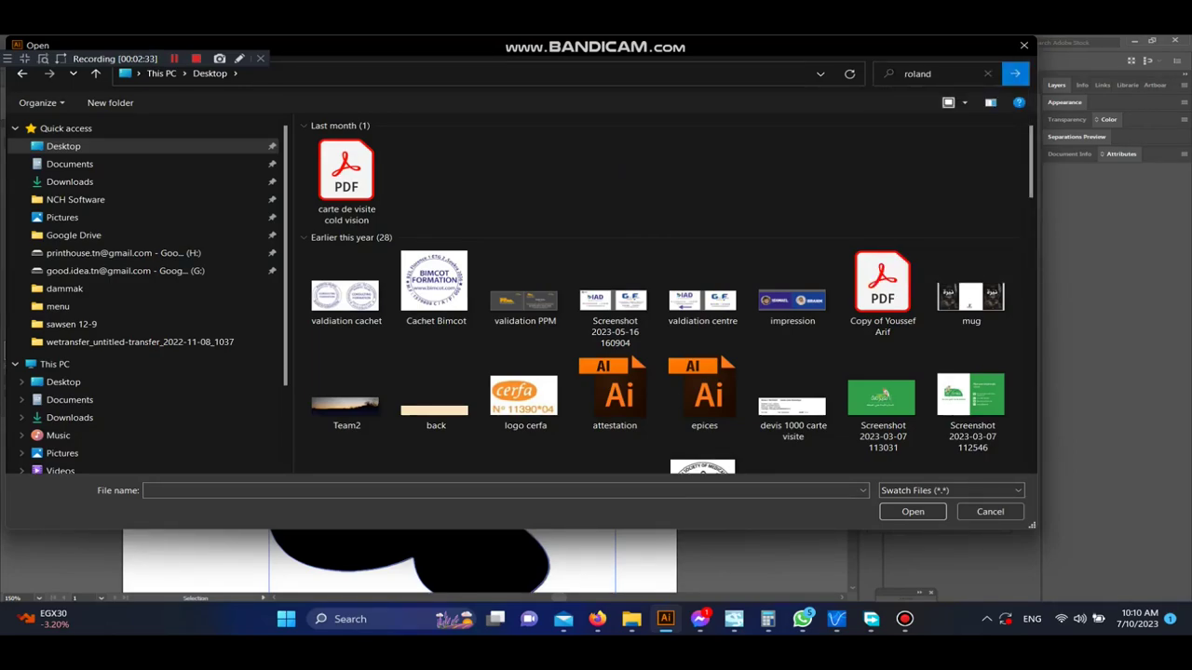
key("Escape")
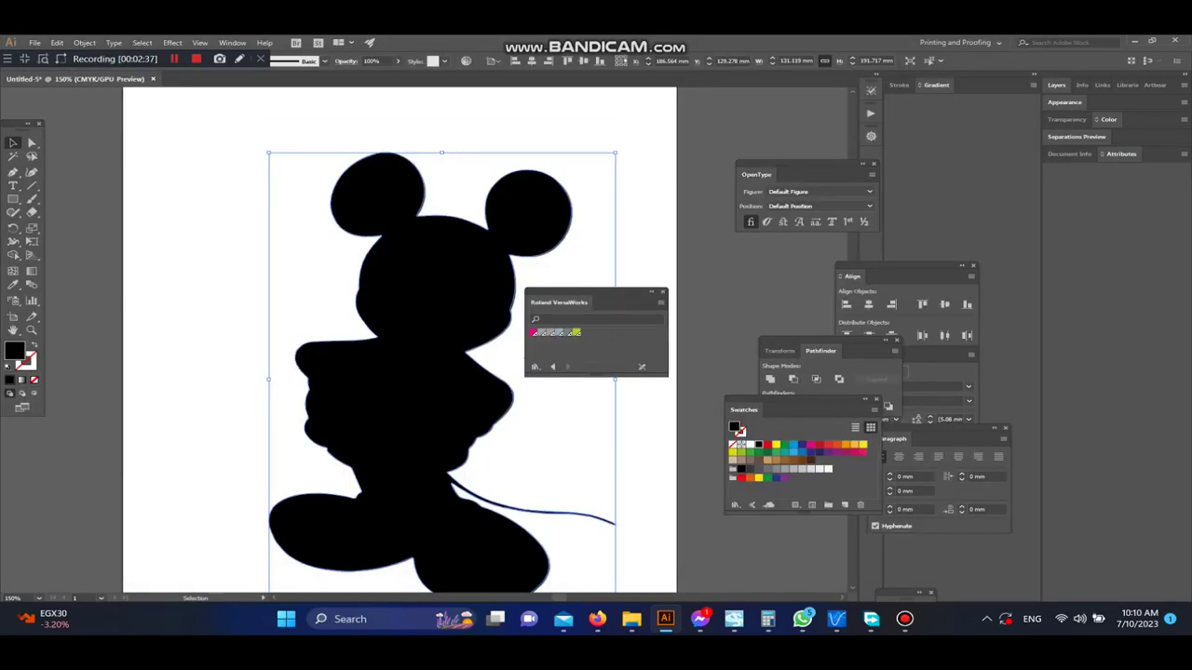
Give Mickey an unfilled Roland cut-contour stroke, save as Adobe PDF 'micky', switch to VersaWorks
left_click(532, 332)
key("shift+x")
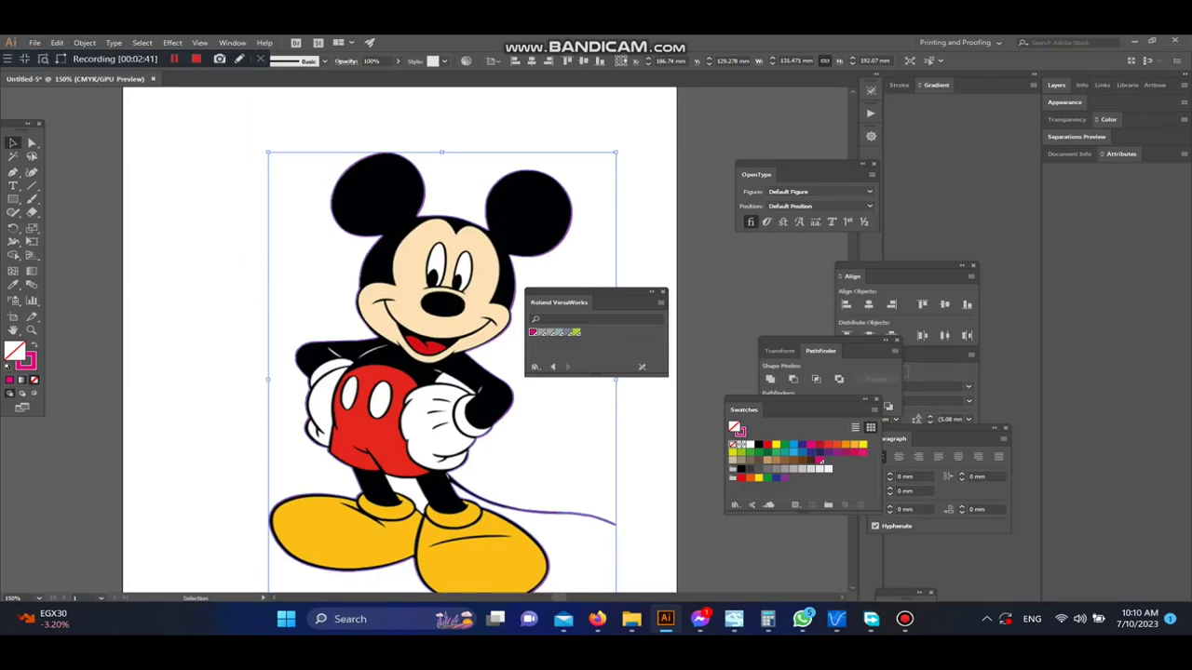
key("ctrl+s")
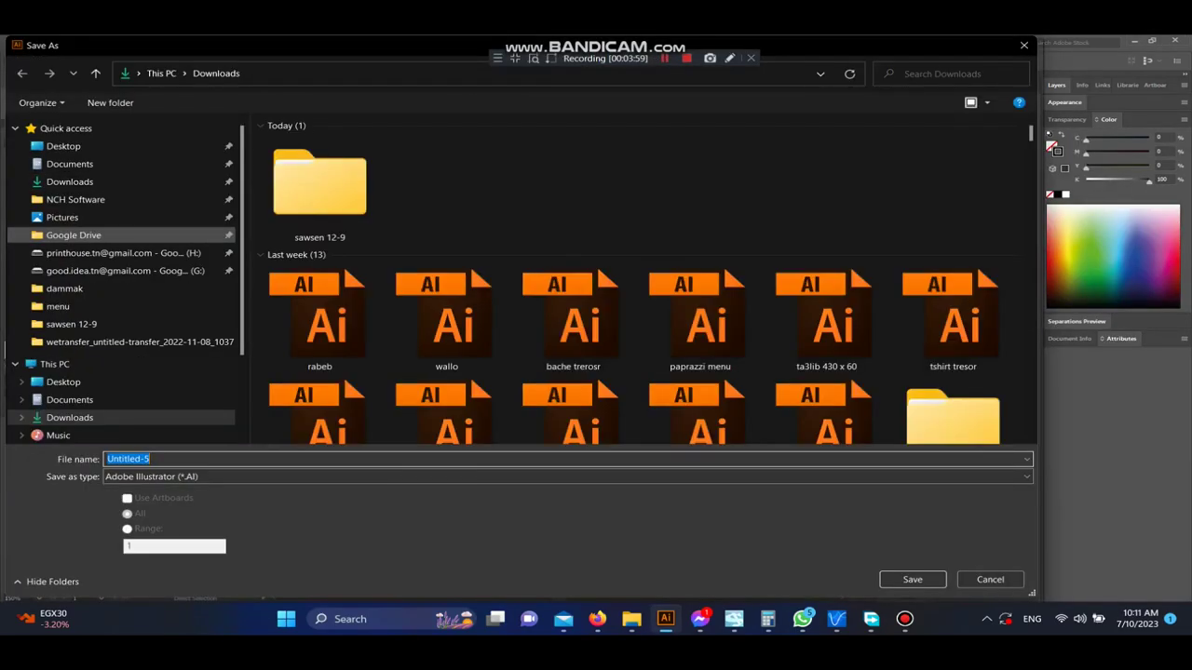
type("micky")
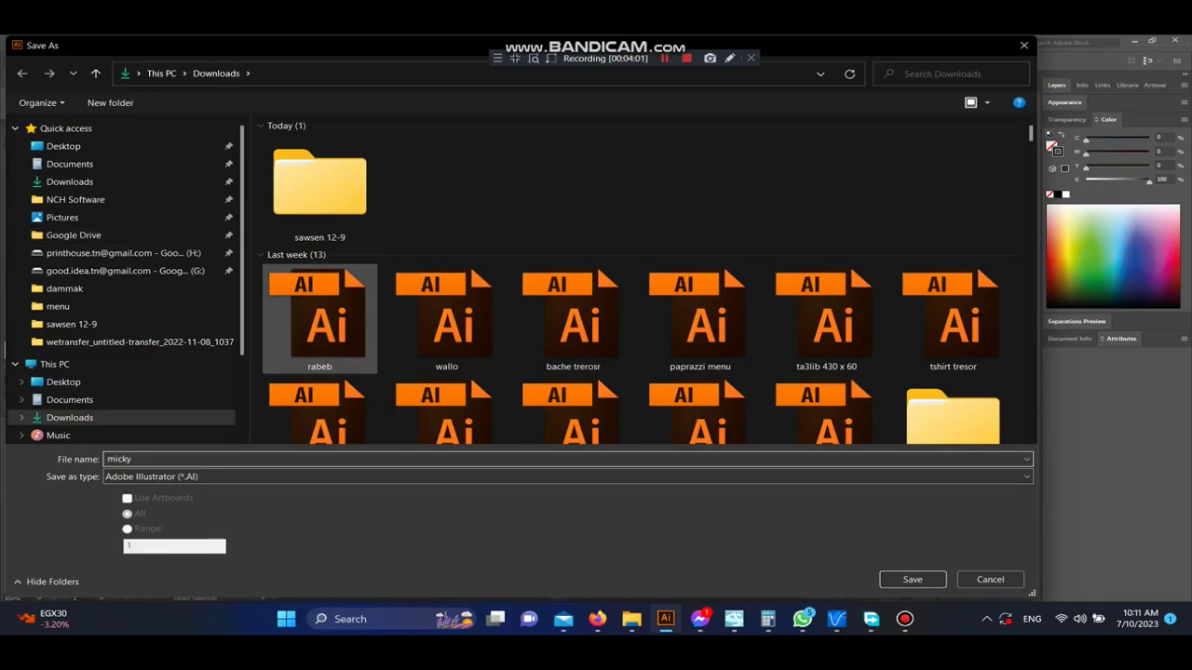
left_click(559, 476)
left_click(148, 492)
key("Return")
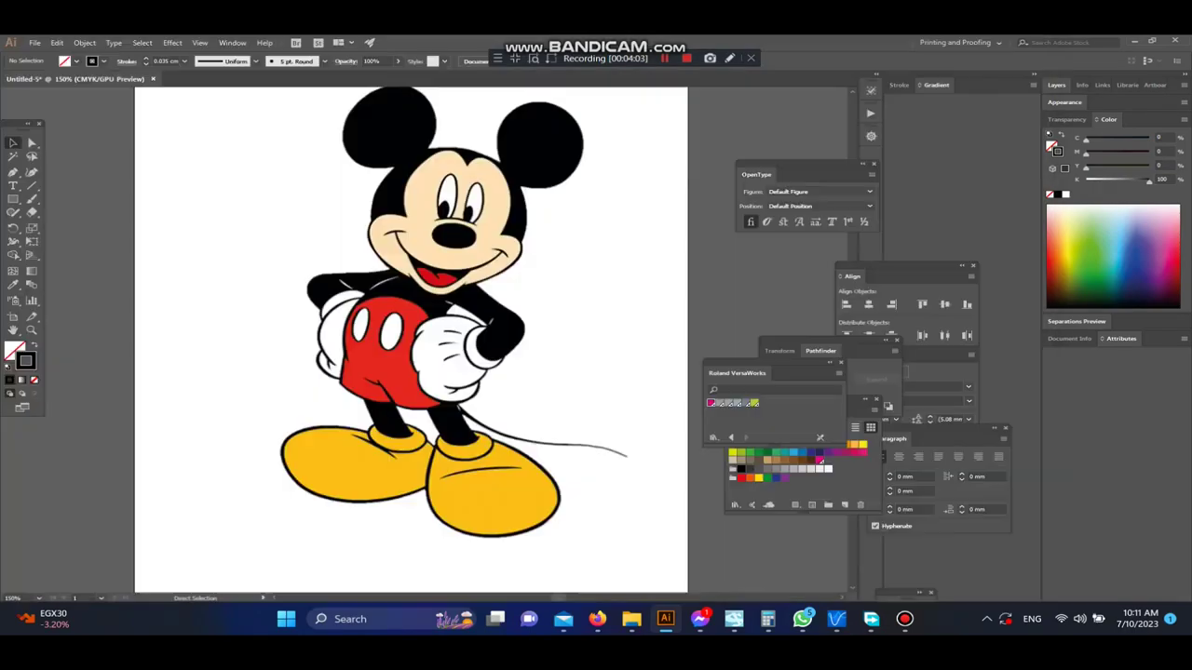
left_click(836, 619)
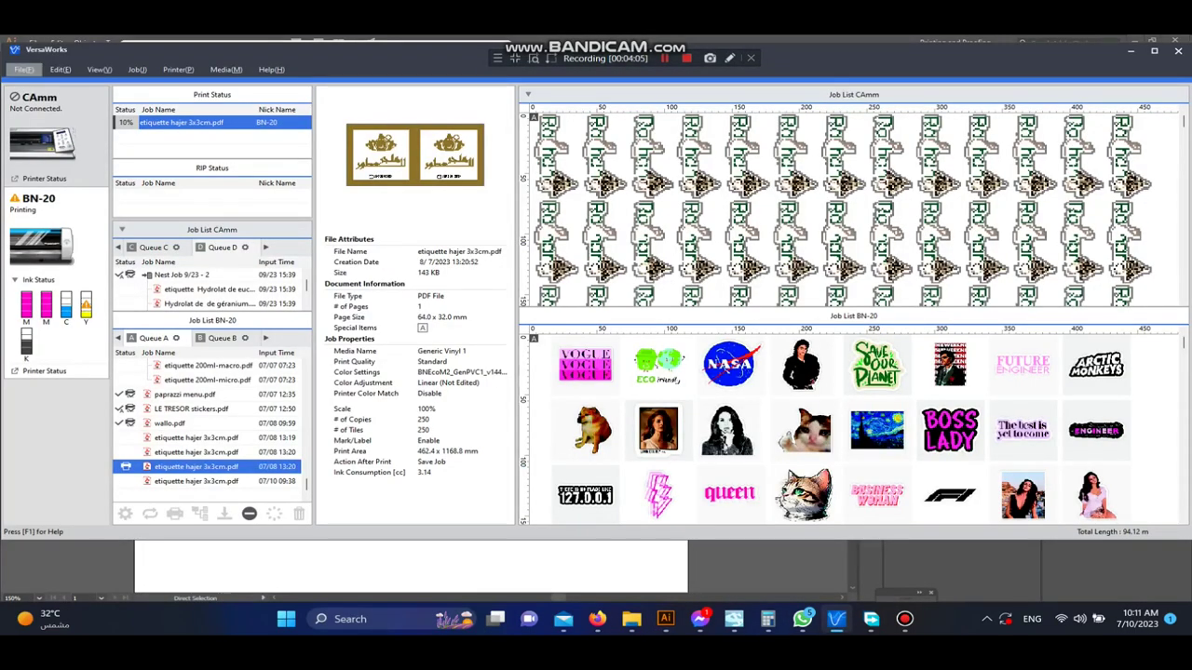
Try adding the micky file as a new job in the VersaWorks queue
left_click(23, 69)
left_click(195, 85)
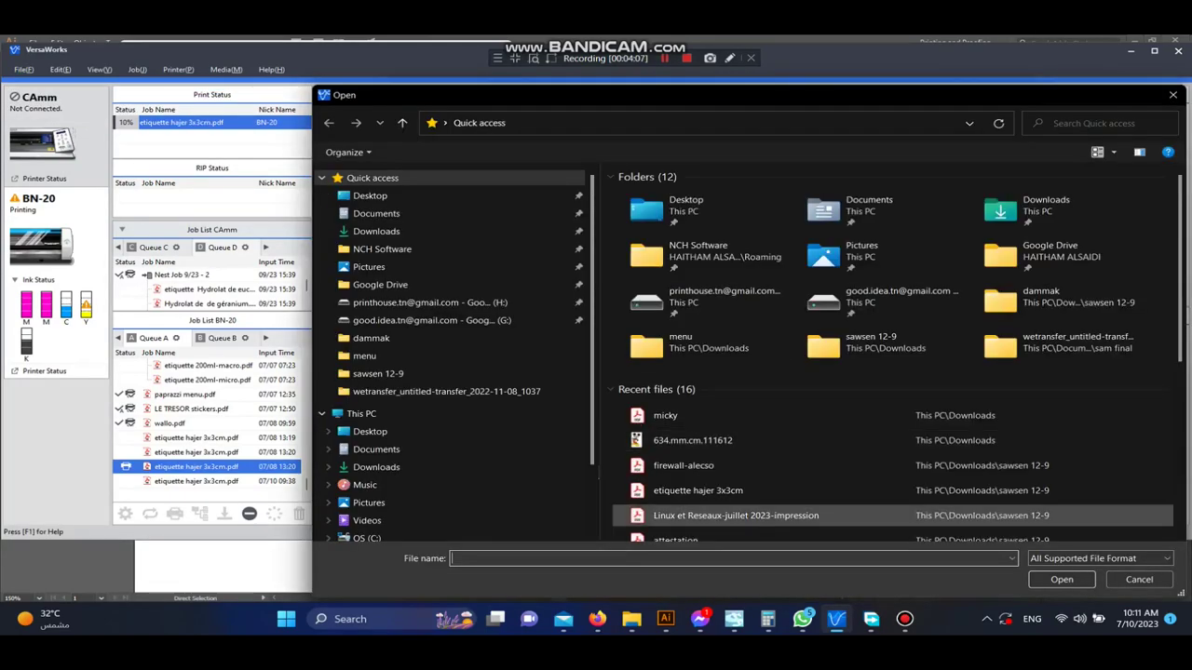
double_click(665, 416)
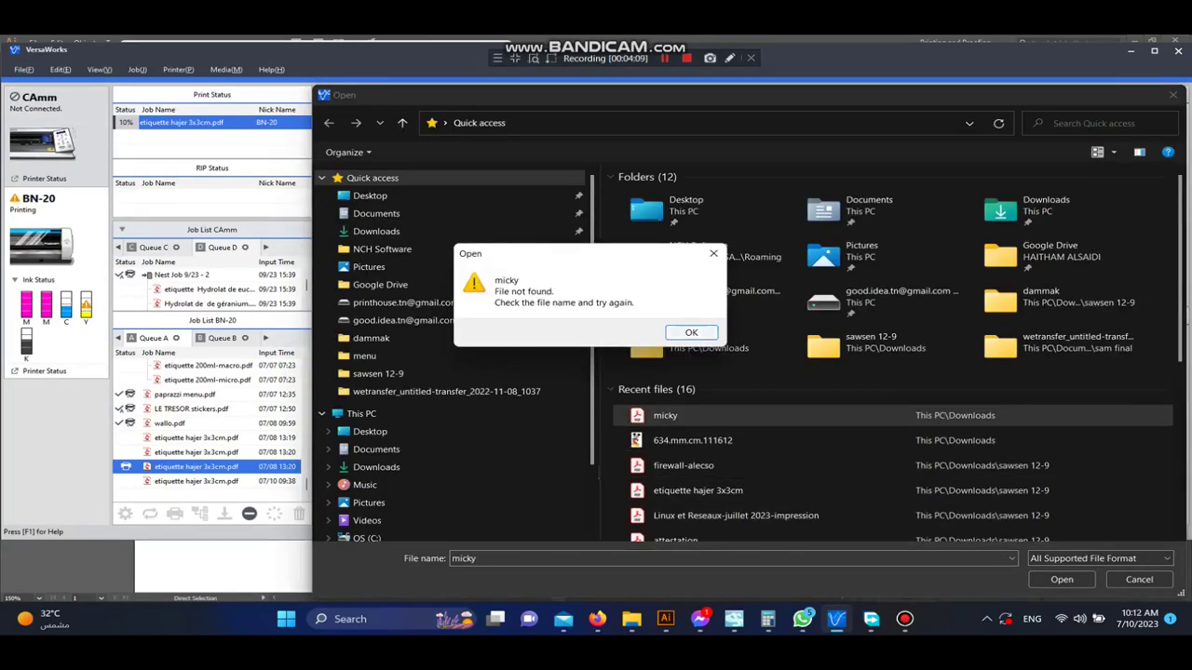
Dismiss the file-not-found warnings and finish saving the micky PDF with default settings
key("Return")
key("Return")
key("Return")
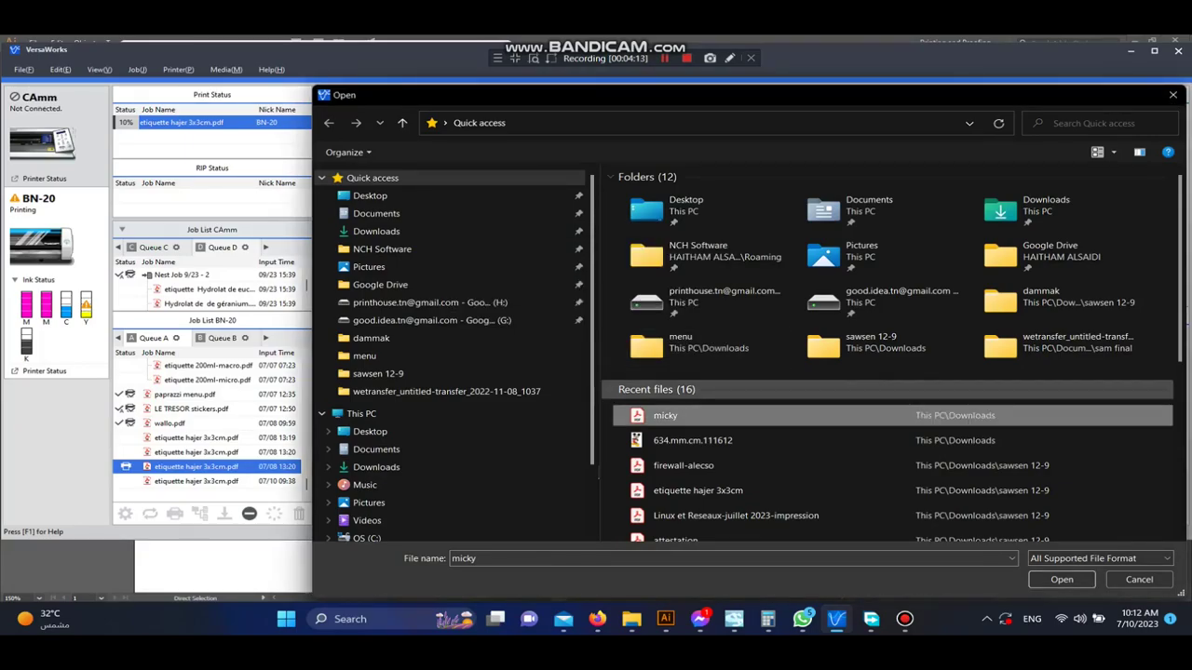
key("Return")
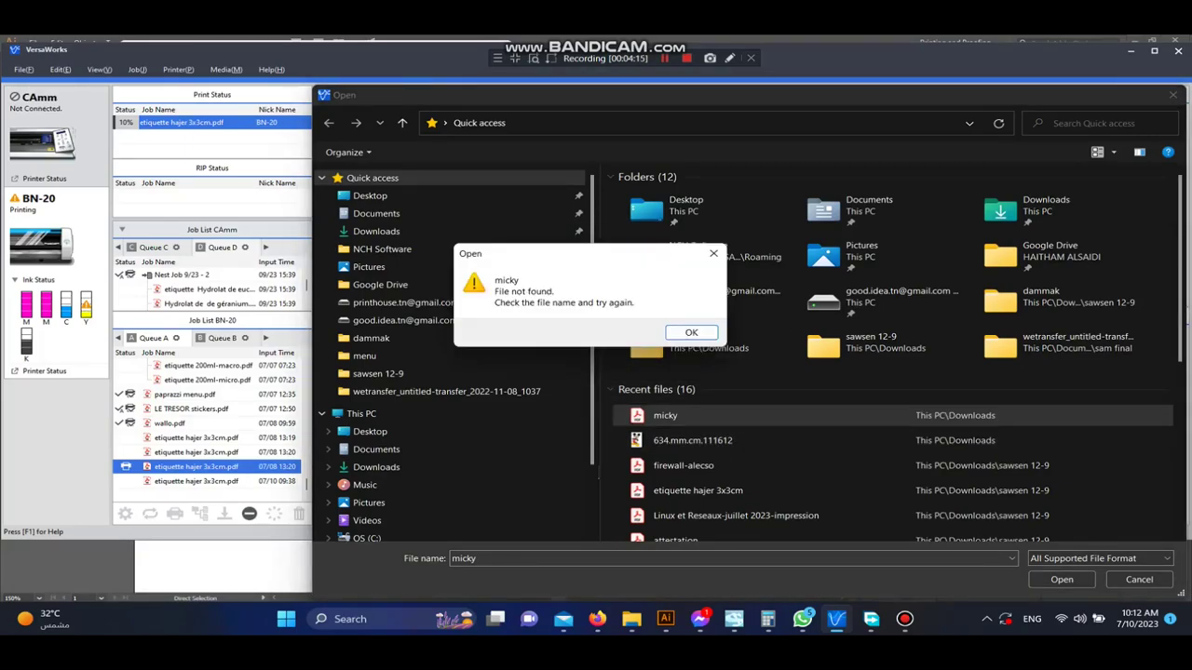
key("Return")
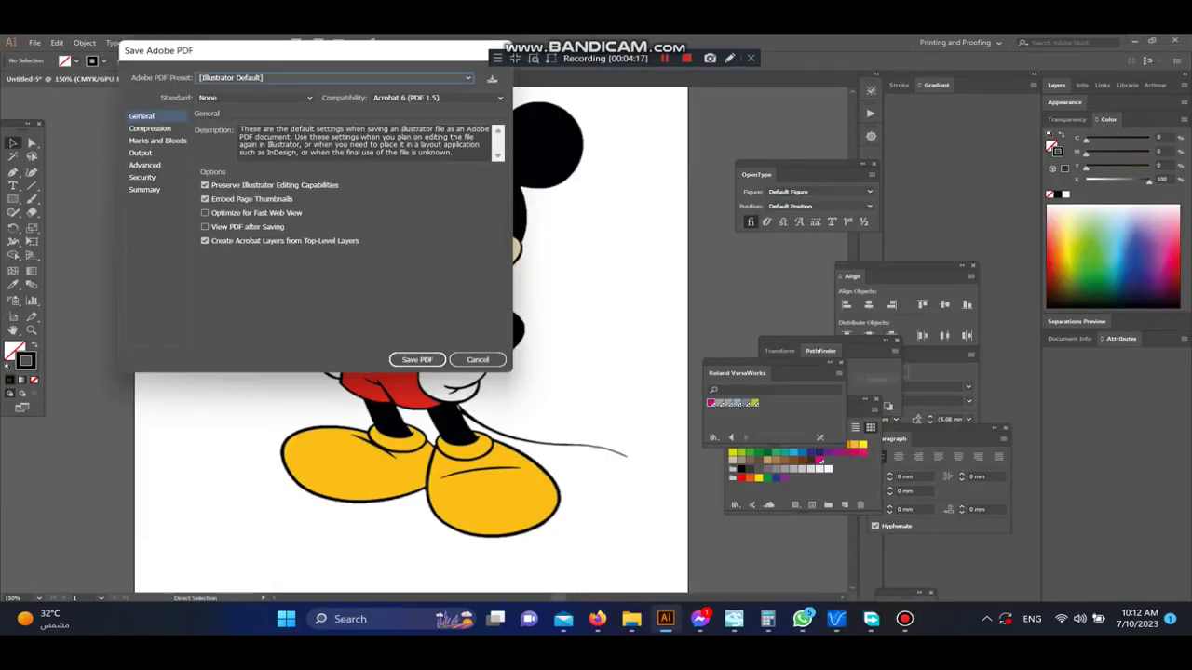
left_click(412, 360)
key("alt+Tab")
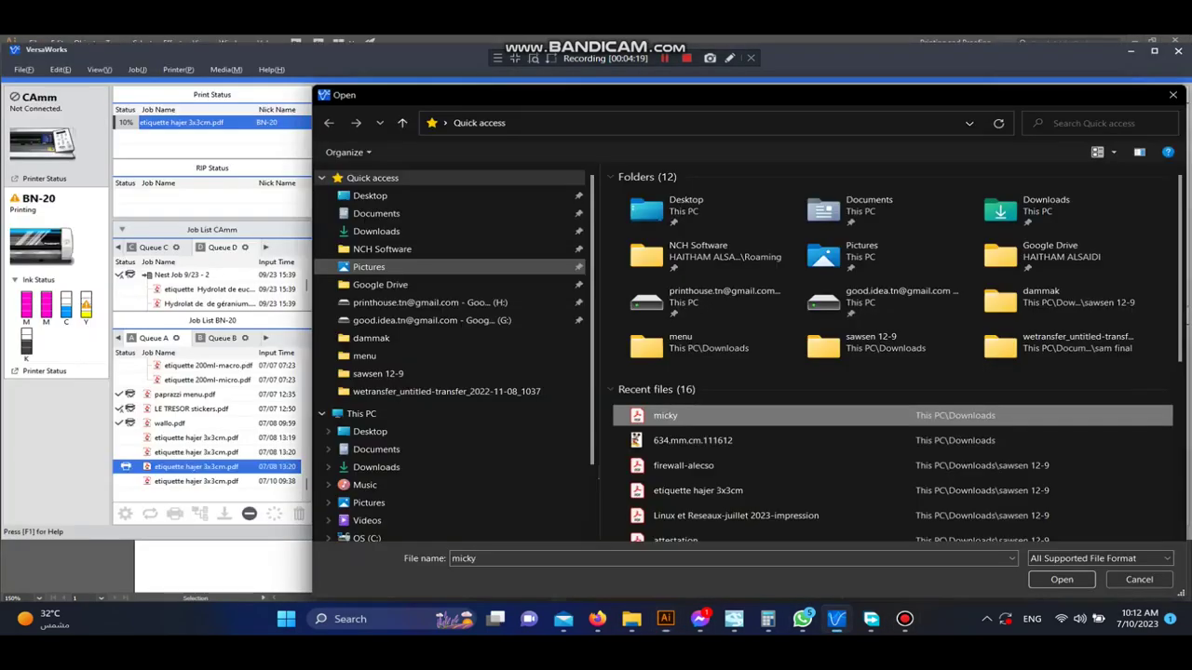
Load micky.pdf into Queue A and set its 210 × 297 mm layout upright in portrait
key("Return")
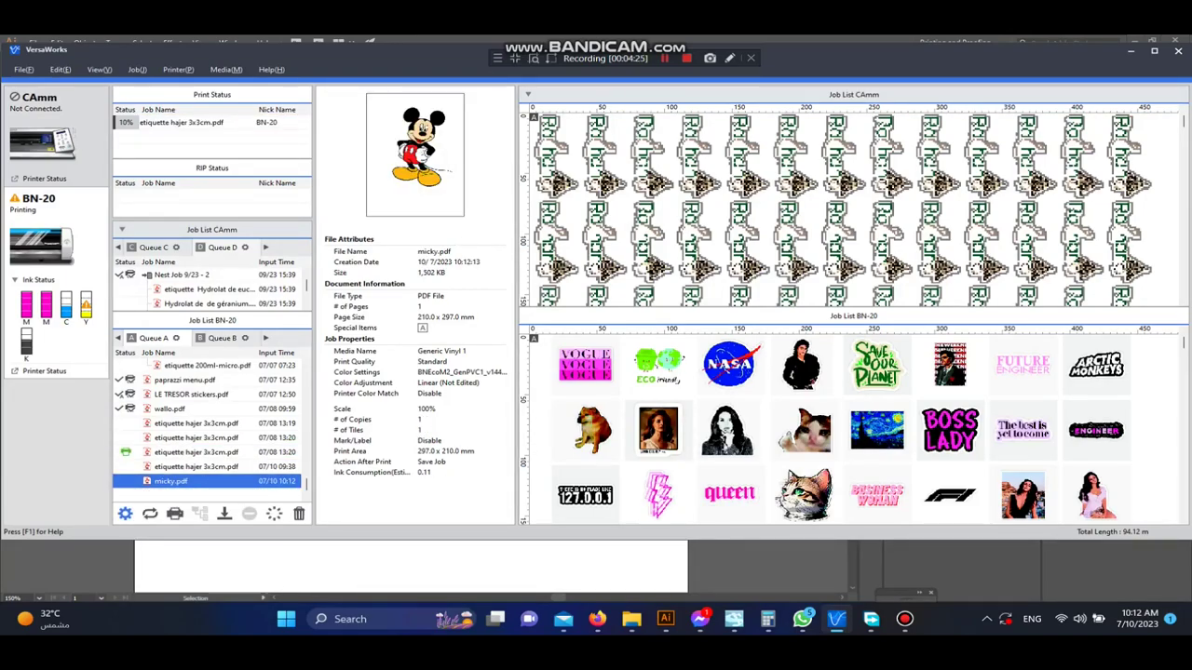
key("Return")
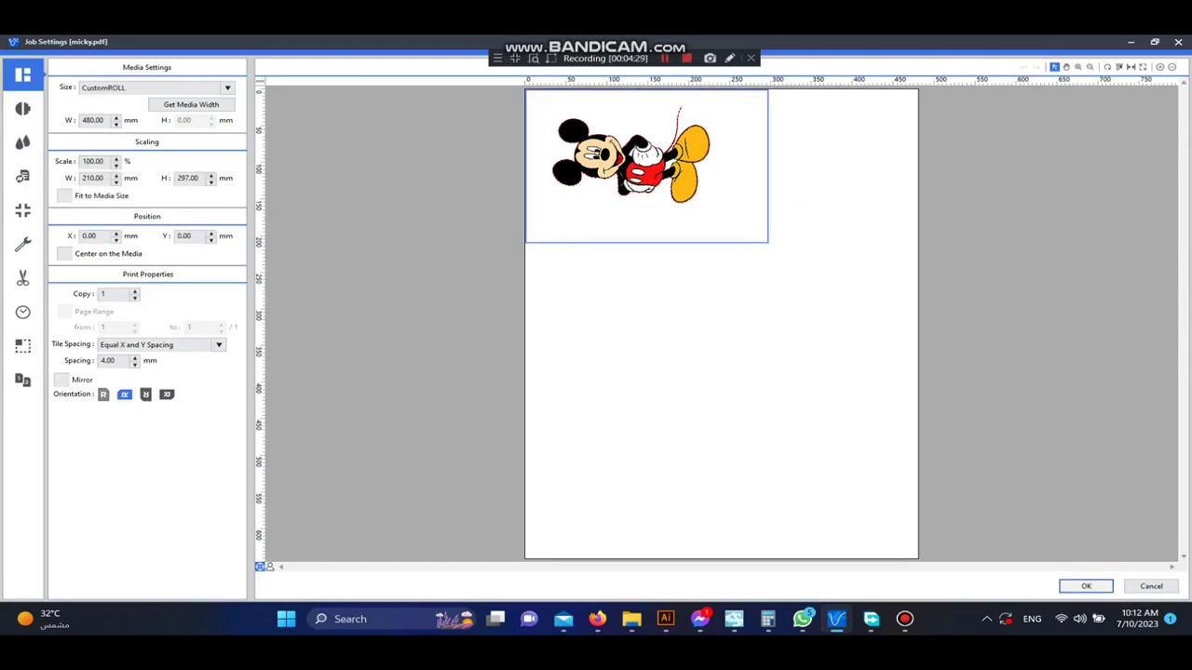
left_click(103, 394)
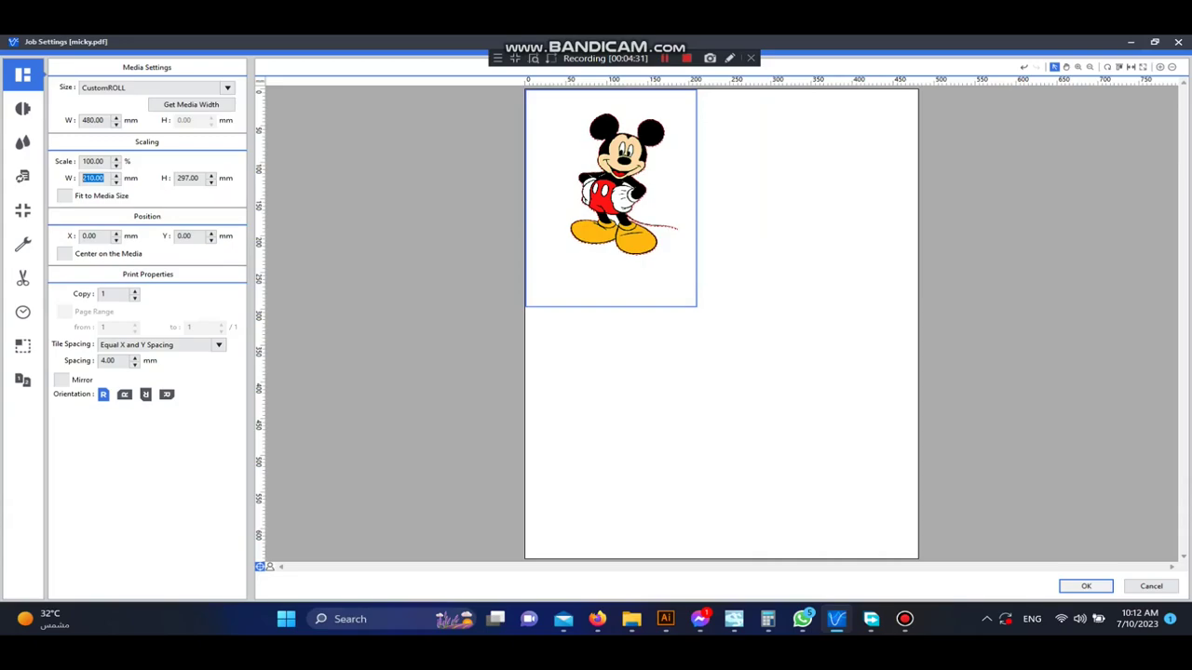